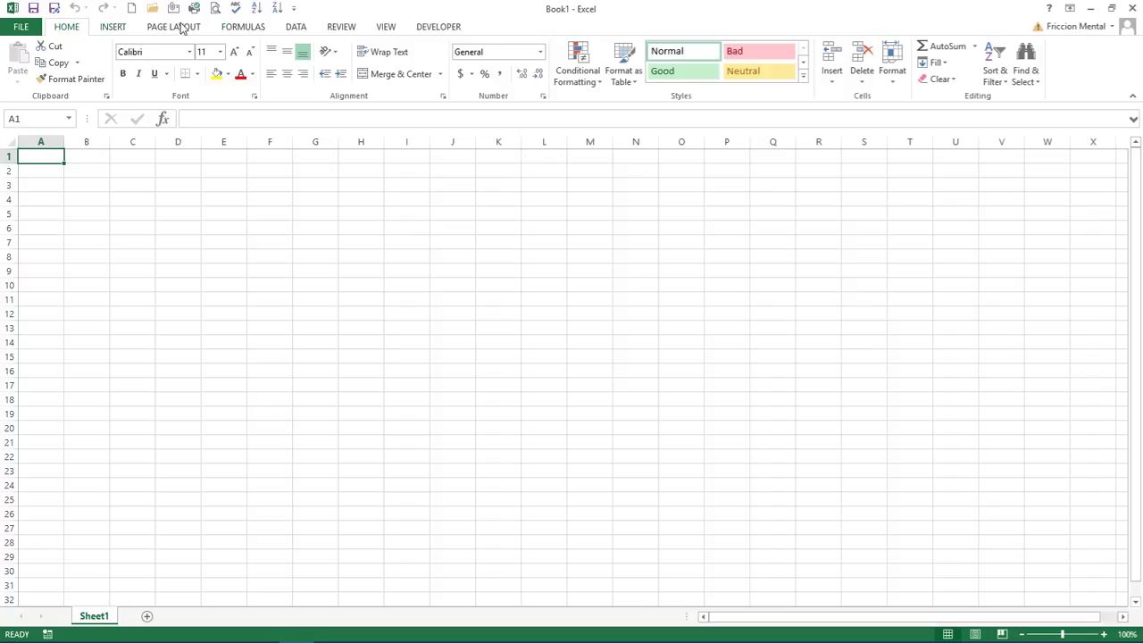
Show the View tab commands for the blank Book1 workbook
click(388, 32)
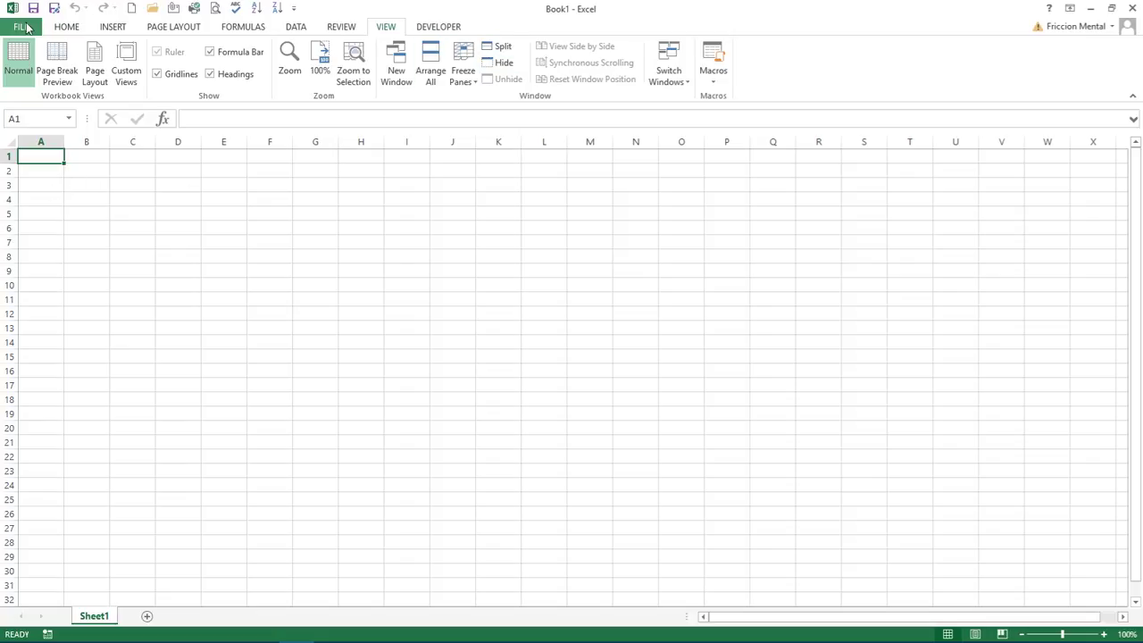
Create SalesReport1 from the Sales Report template on the New page
click(22, 27)
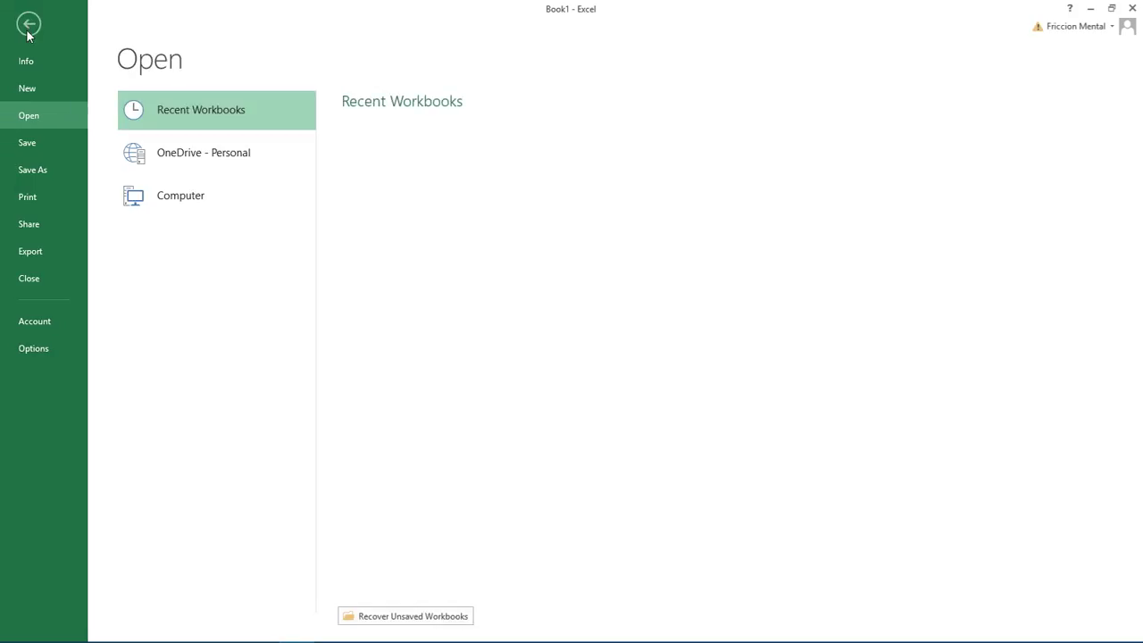
click(49, 91)
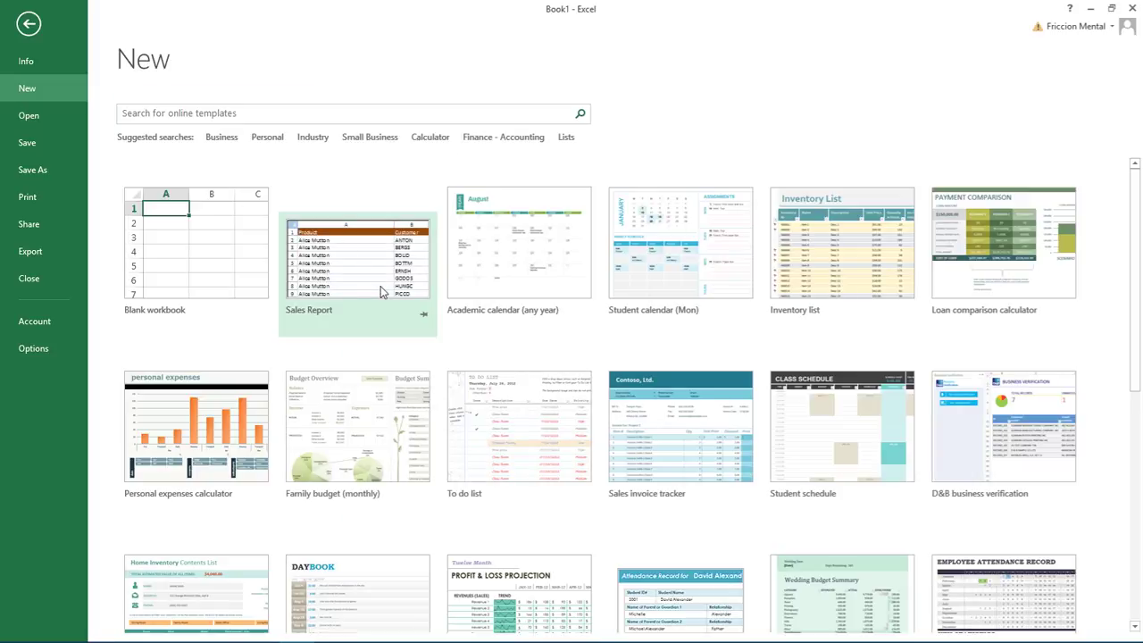
double_click(355, 263)
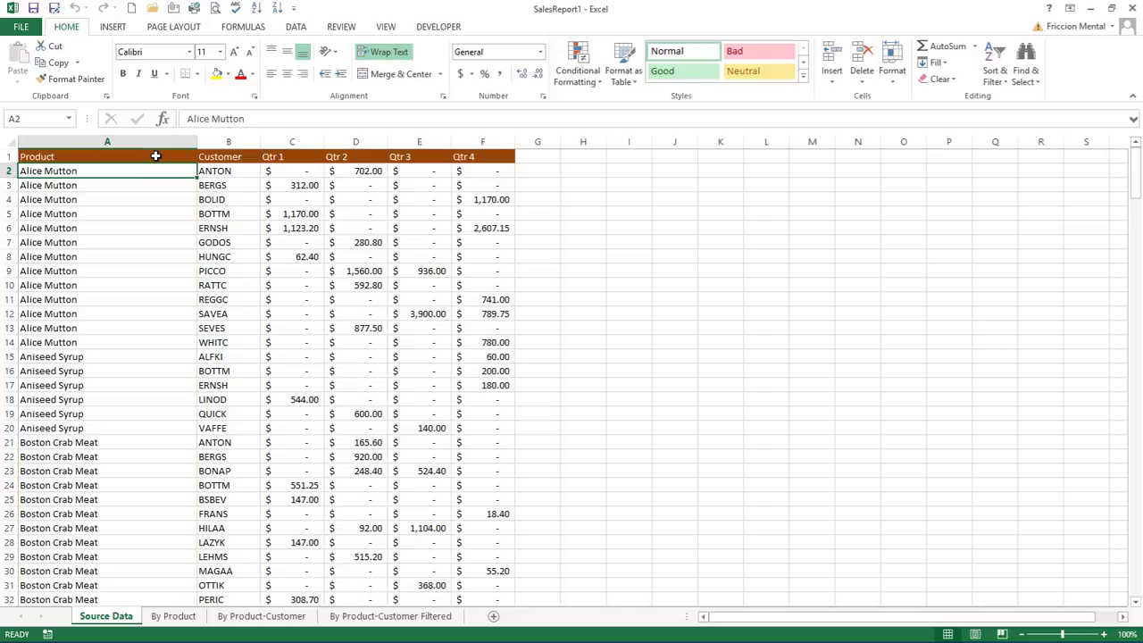
Select A1 and look over the Freeze Panes options without applying one
click(152, 160)
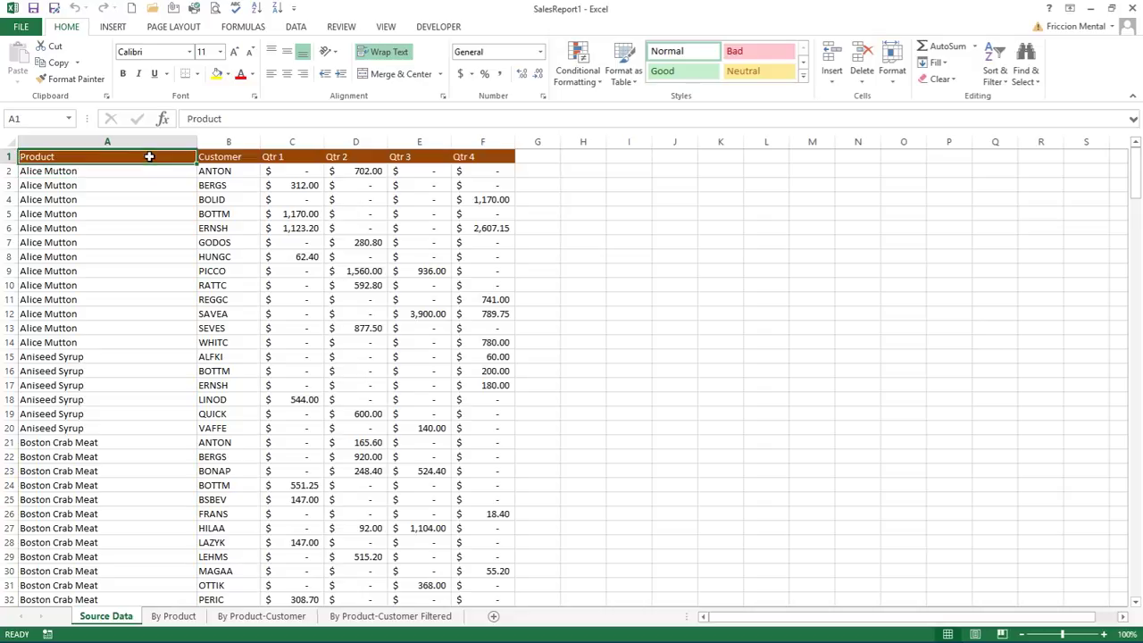
click(386, 27)
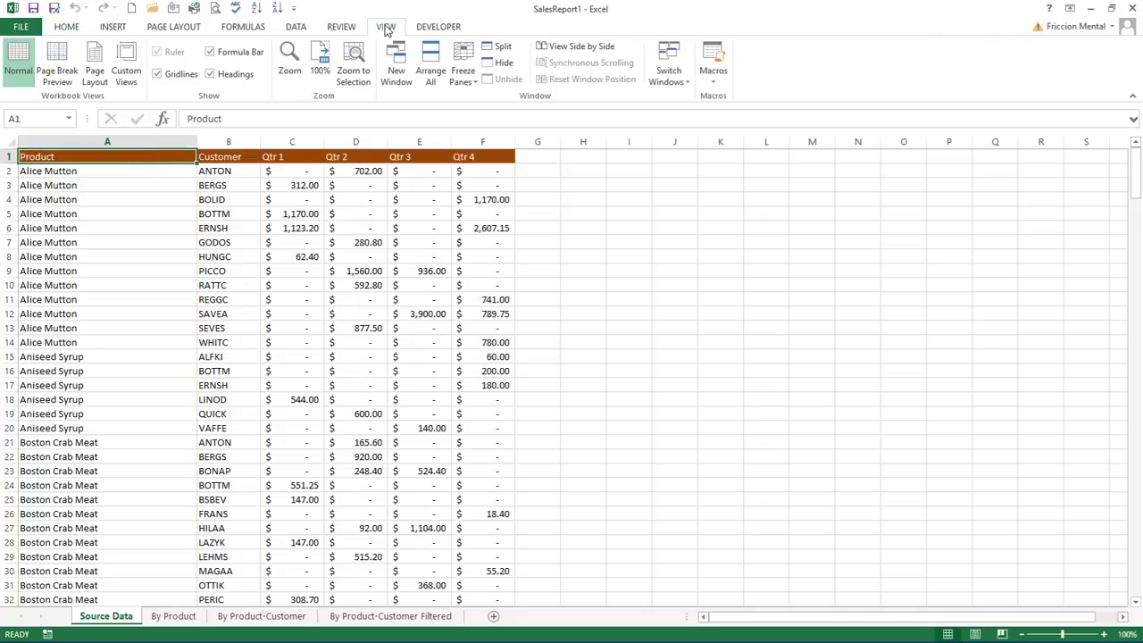
click(469, 81)
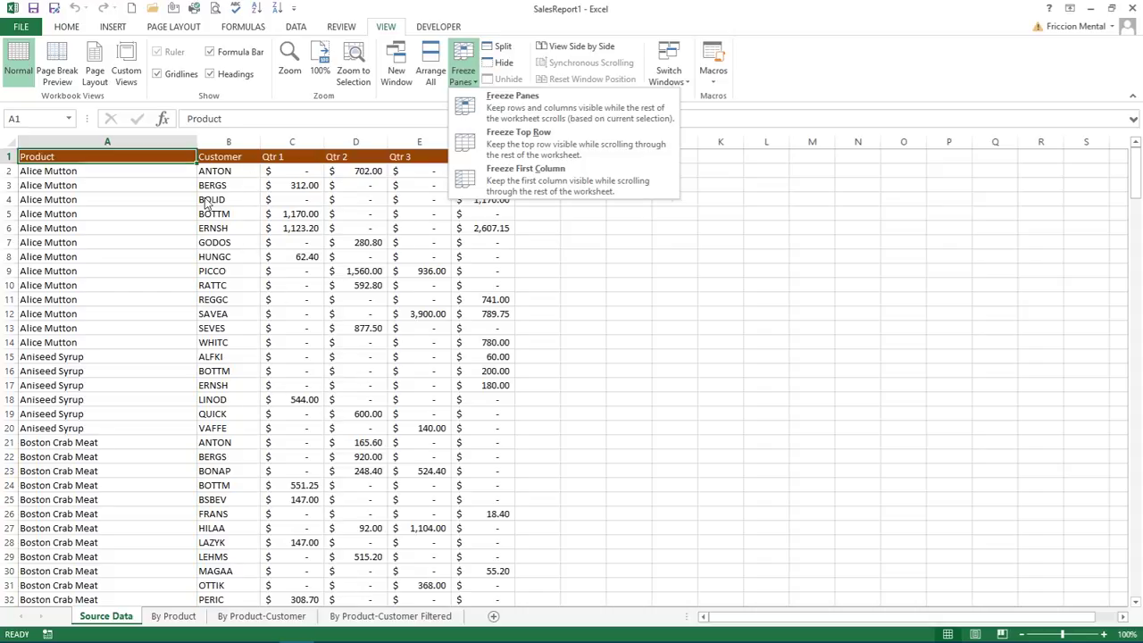
click(172, 159)
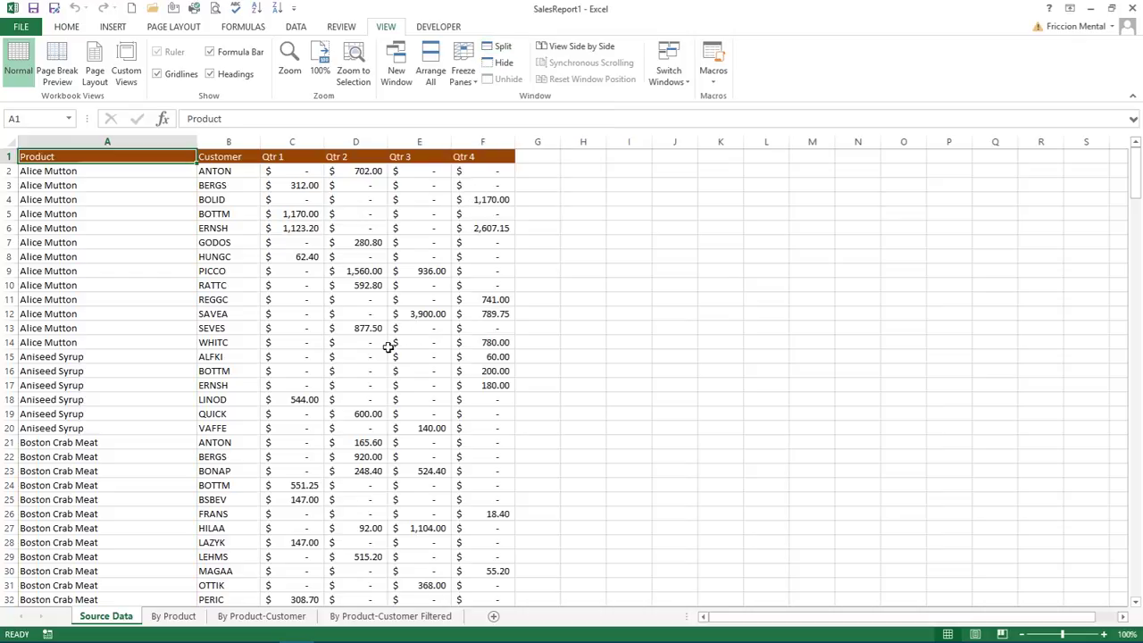
click(141, 361)
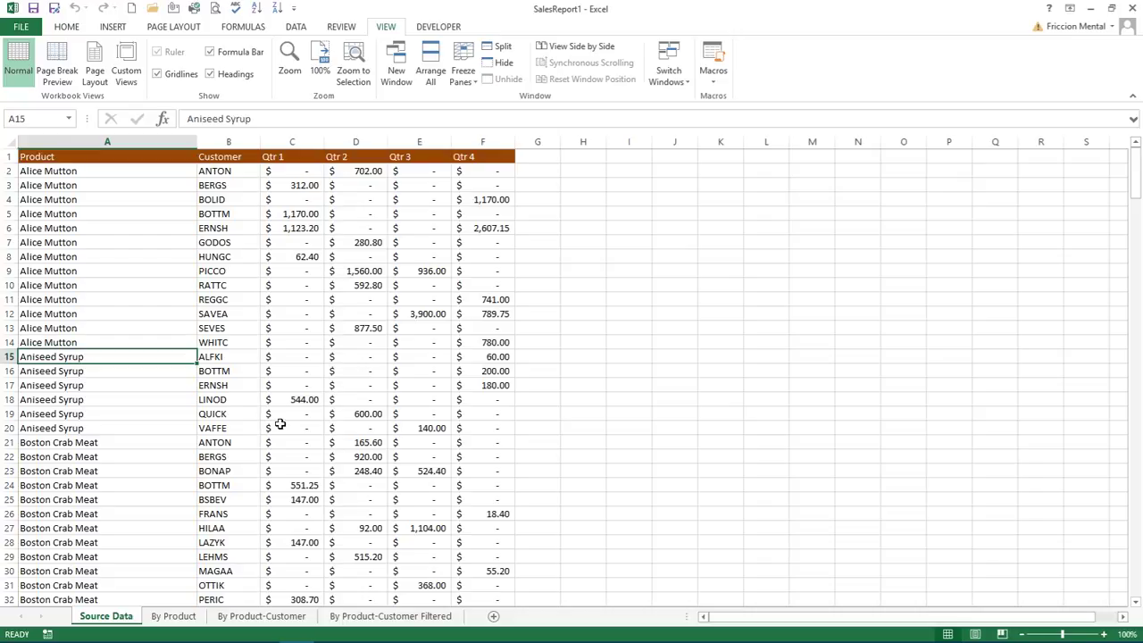
click(504, 47)
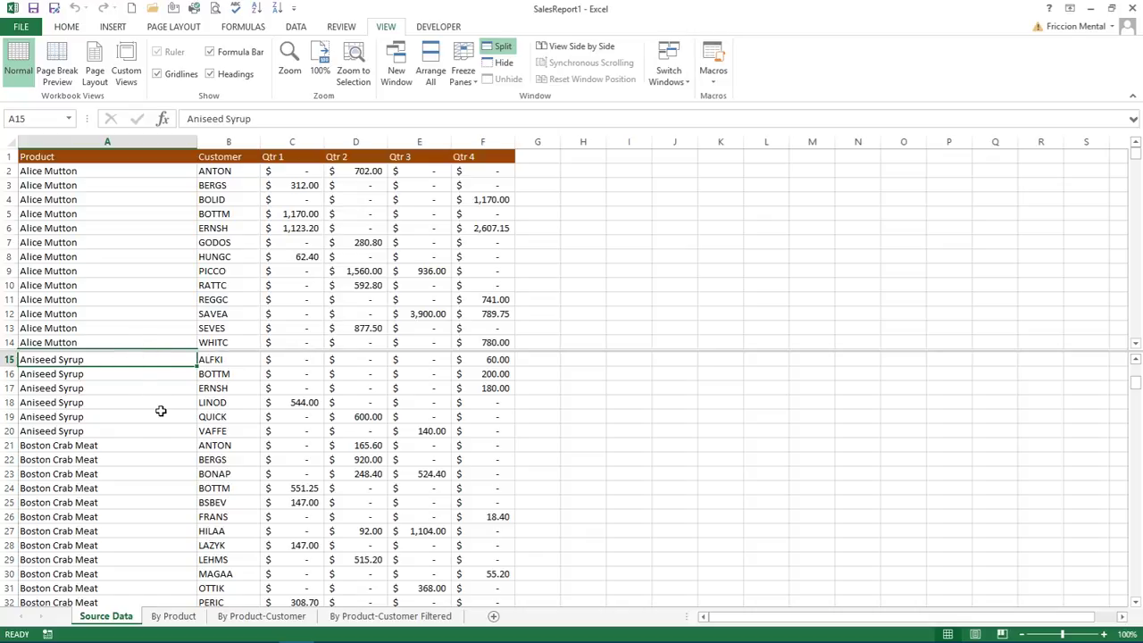
scroll(162, 412, down, 1)
scroll(162, 412, down, 2)
scroll(162, 412, down, 2)
scroll(161, 412, down, 1)
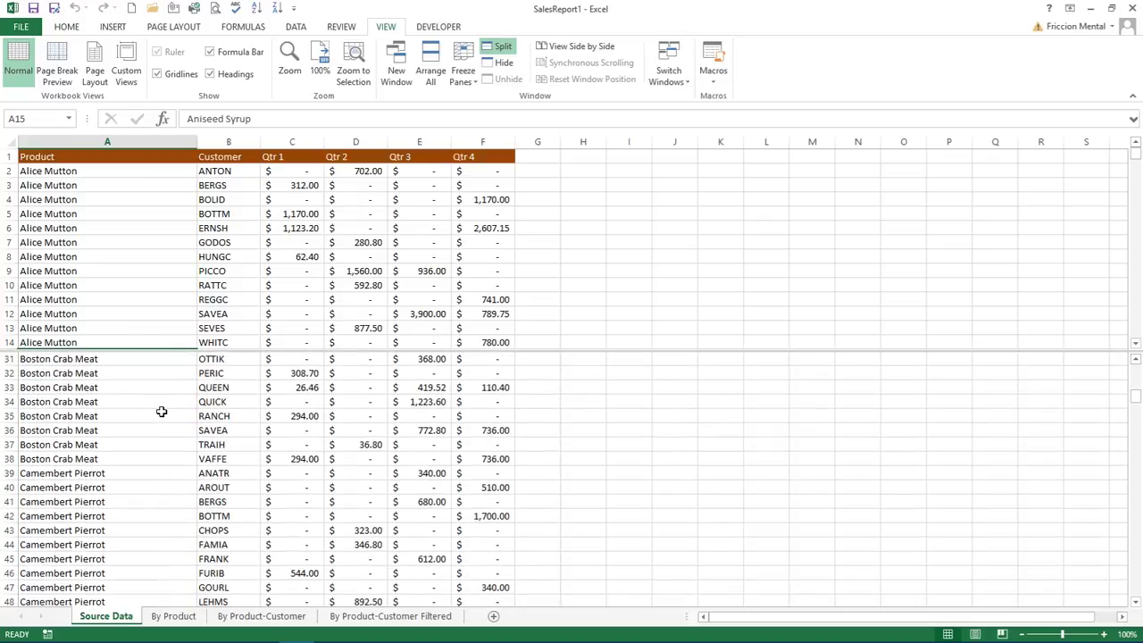
scroll(161, 412, down, 2)
scroll(162, 412, down, 1)
scroll(160, 409, up, 2)
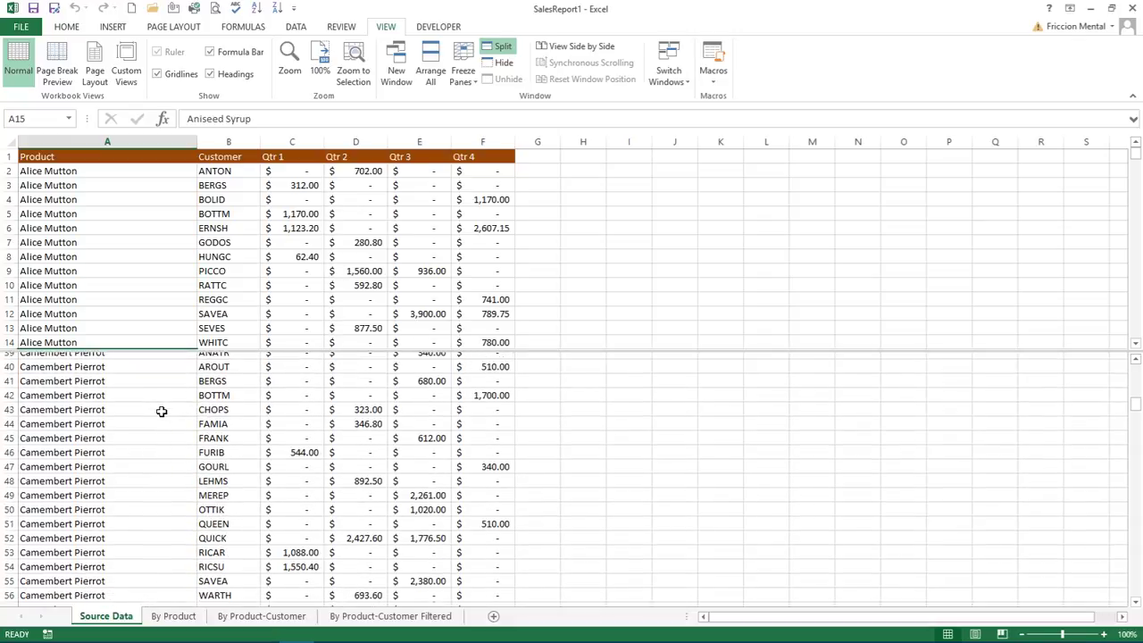
click(171, 299)
scroll(170, 299, down, 1)
scroll(170, 299, down, 2)
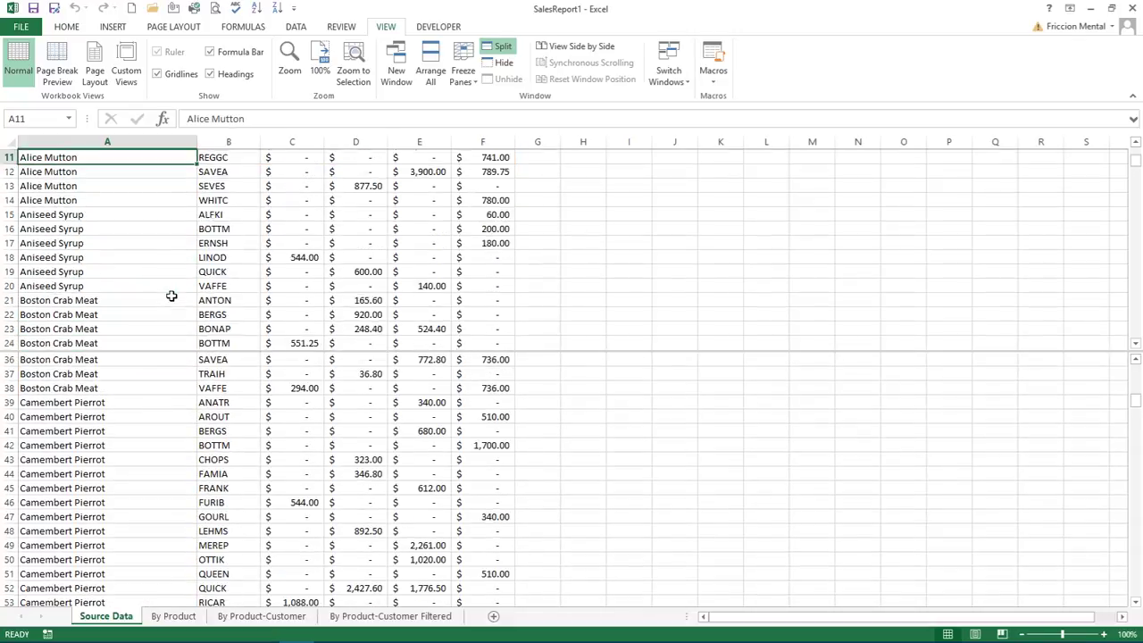
scroll(172, 295, down, 3)
scroll(171, 296, down, 6)
scroll(172, 296, down, 3)
scroll(171, 296, down, 3)
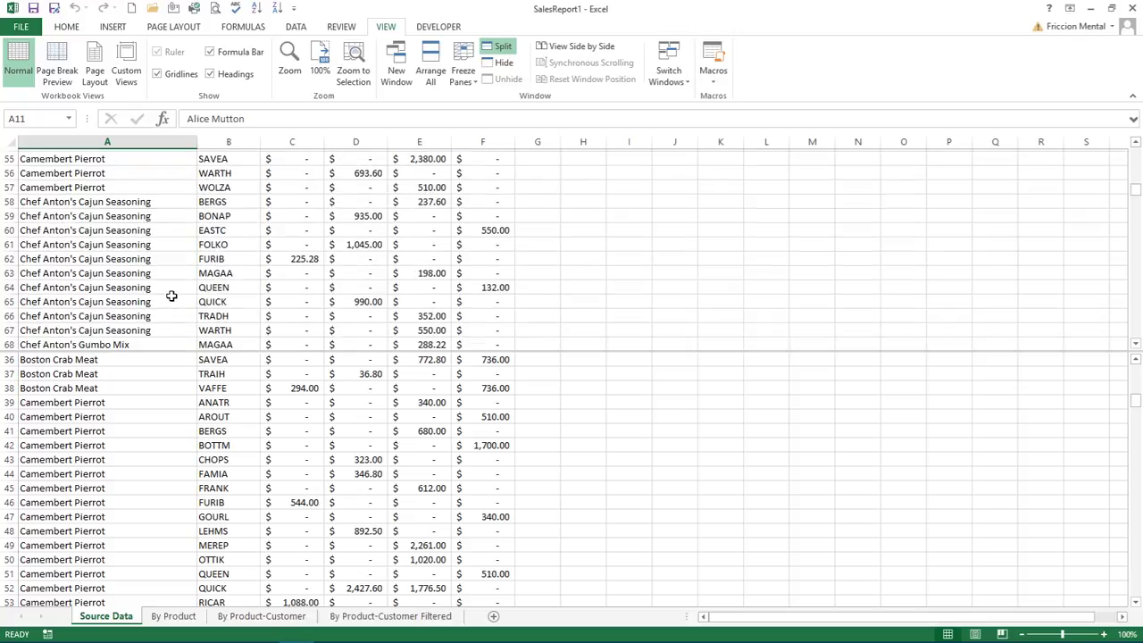
scroll(171, 295, up, 4)
scroll(171, 295, up, 5)
scroll(171, 296, down, 4)
scroll(171, 296, up, 6)
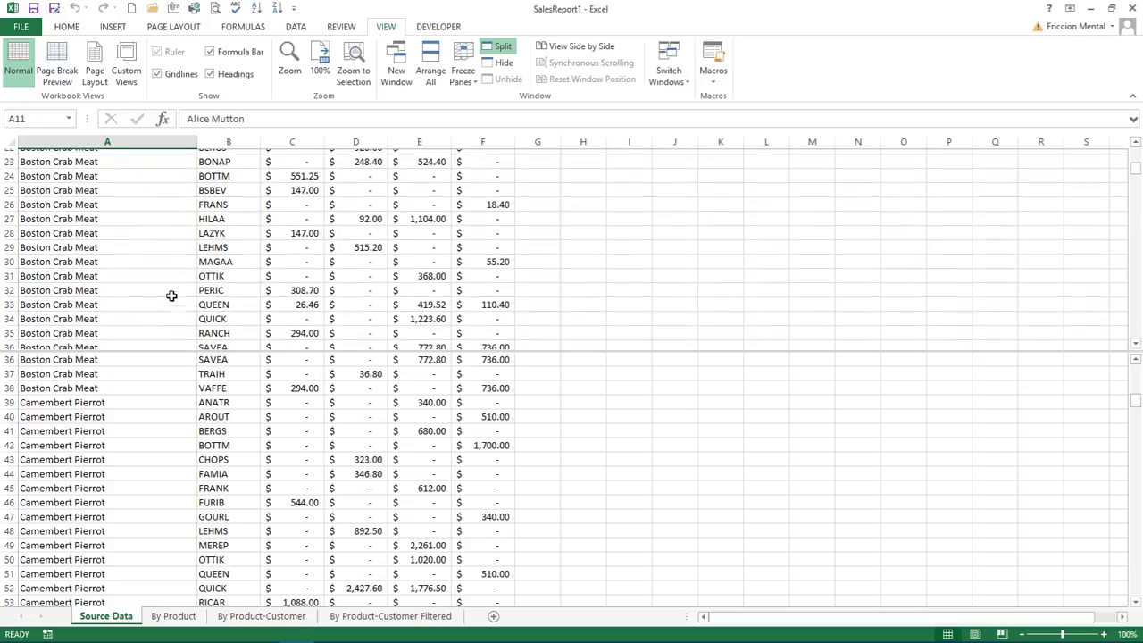
scroll(172, 296, up, 7)
click(179, 460)
scroll(178, 469, up, 7)
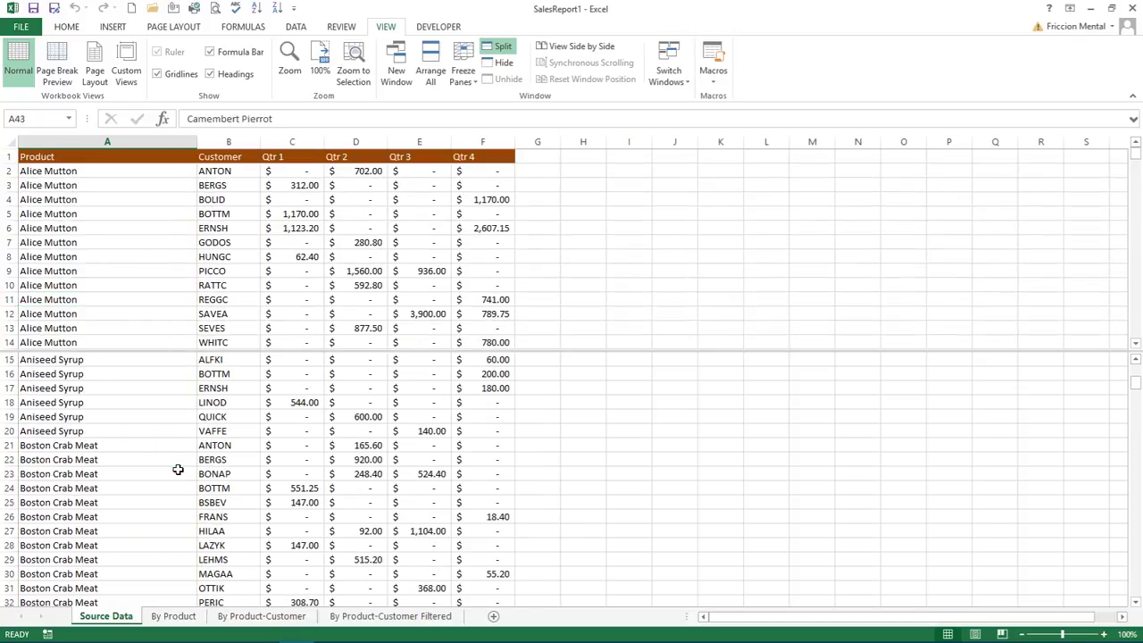
scroll(179, 469, down, 7)
scroll(179, 470, up, 7)
scroll(179, 471, up, 5)
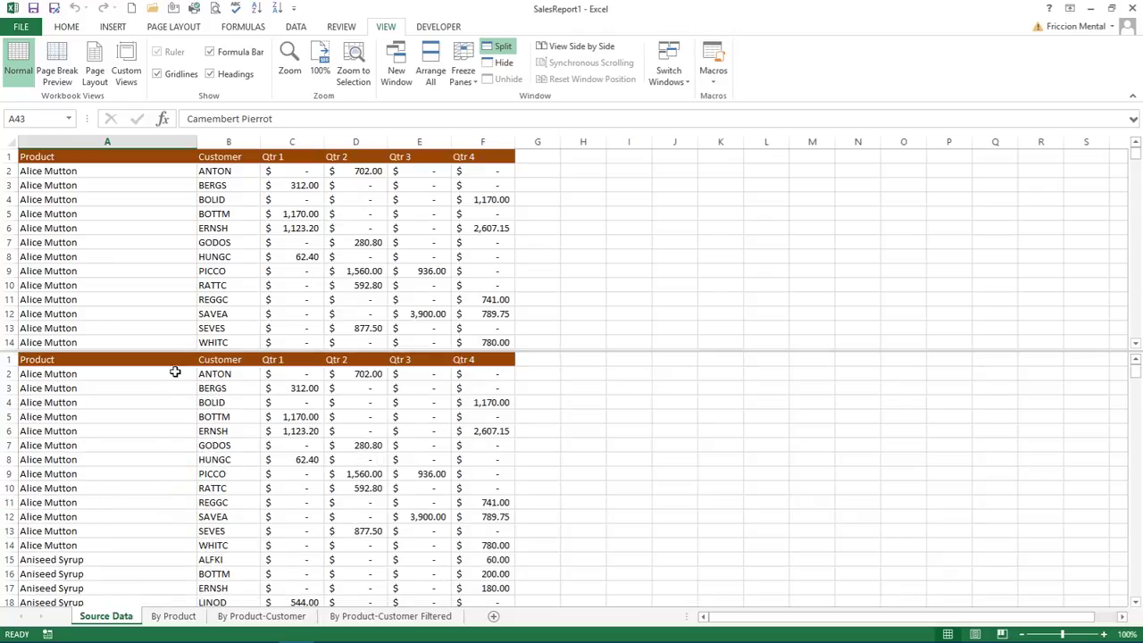
click(503, 49)
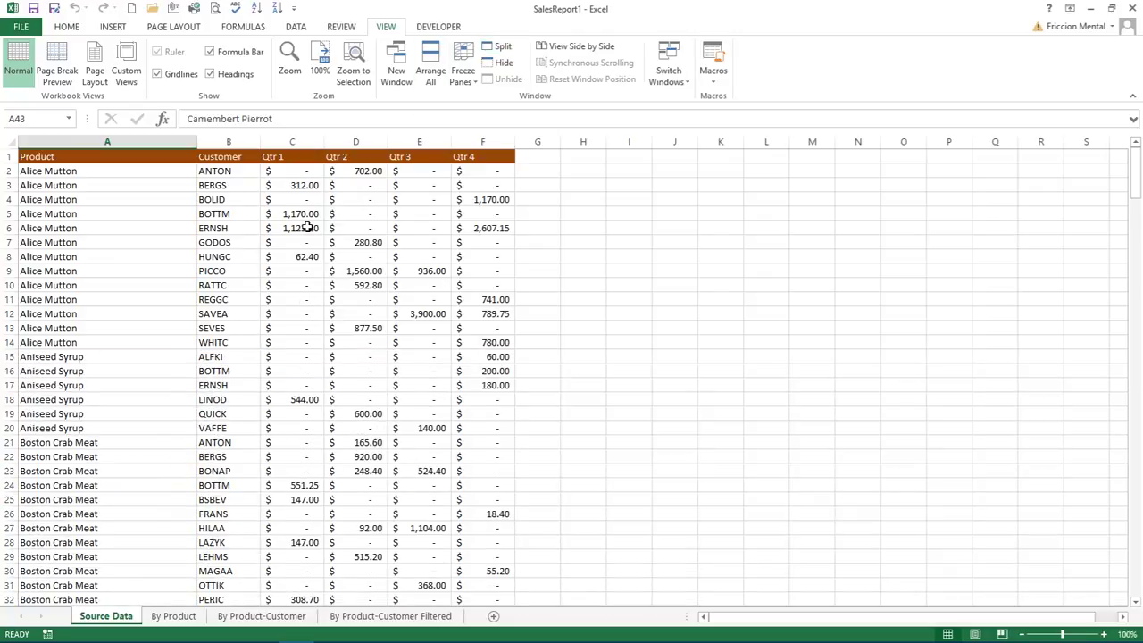
click(296, 156)
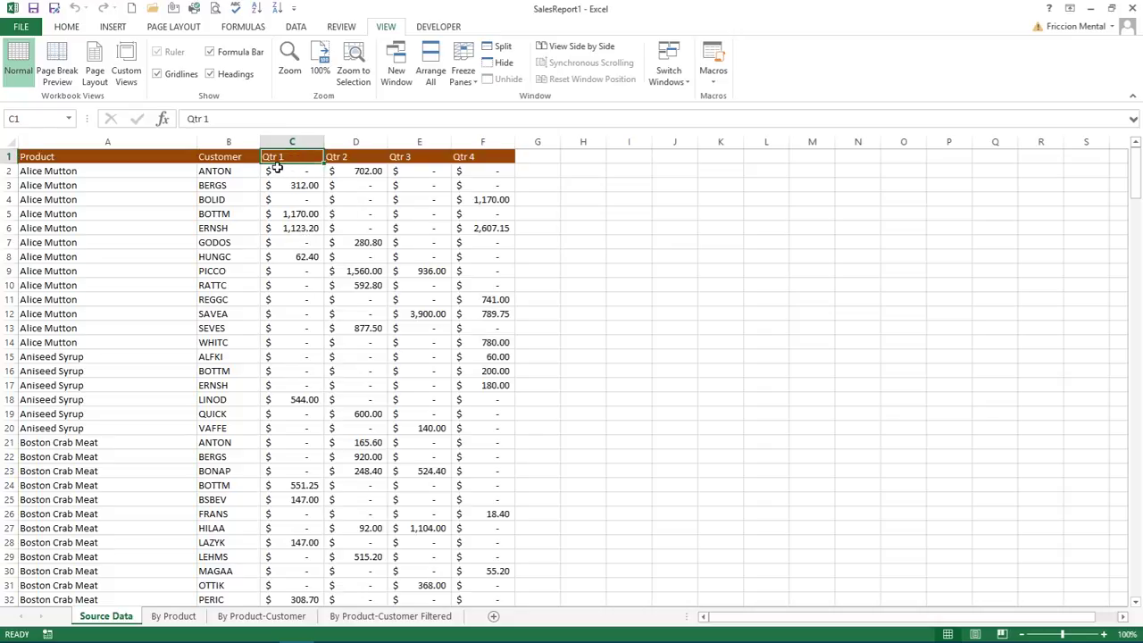
click(497, 45)
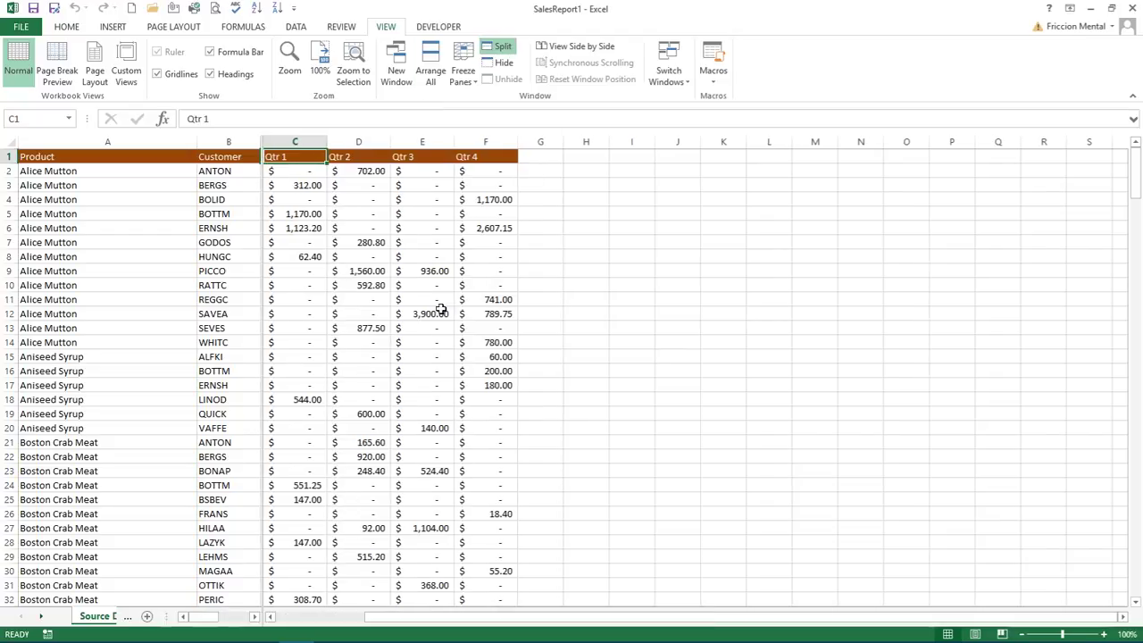
click(212, 220)
key(Right)
key(Right)
key(Right)
key(Right)
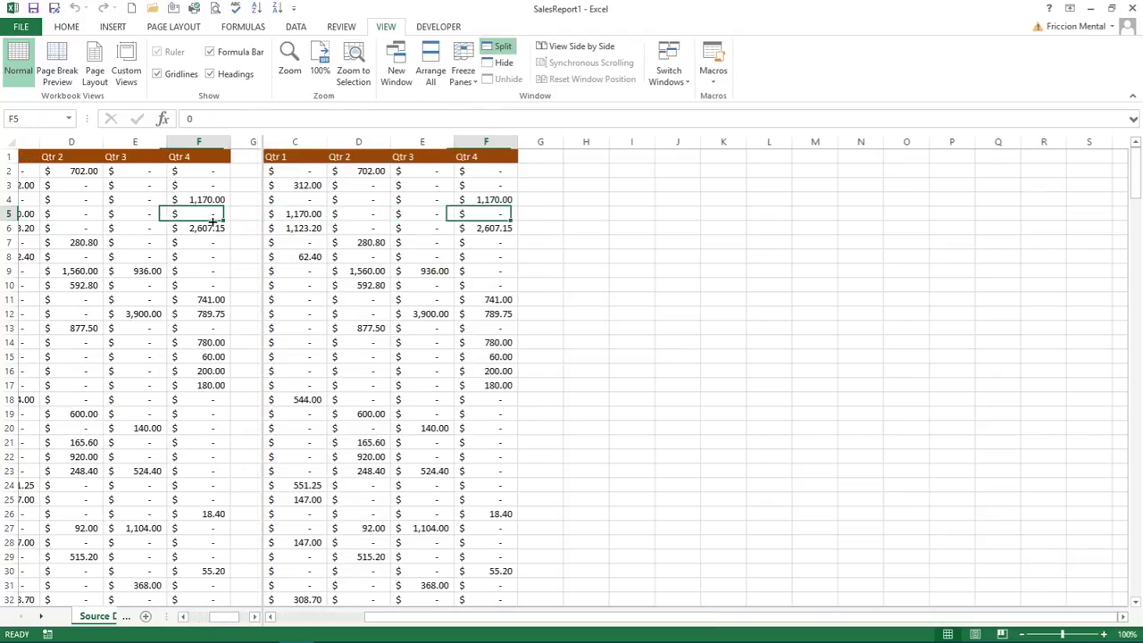
key(Right)
key(Right)
key(Right)
key(Left)
key(Left)
key(Left)
key(Home)
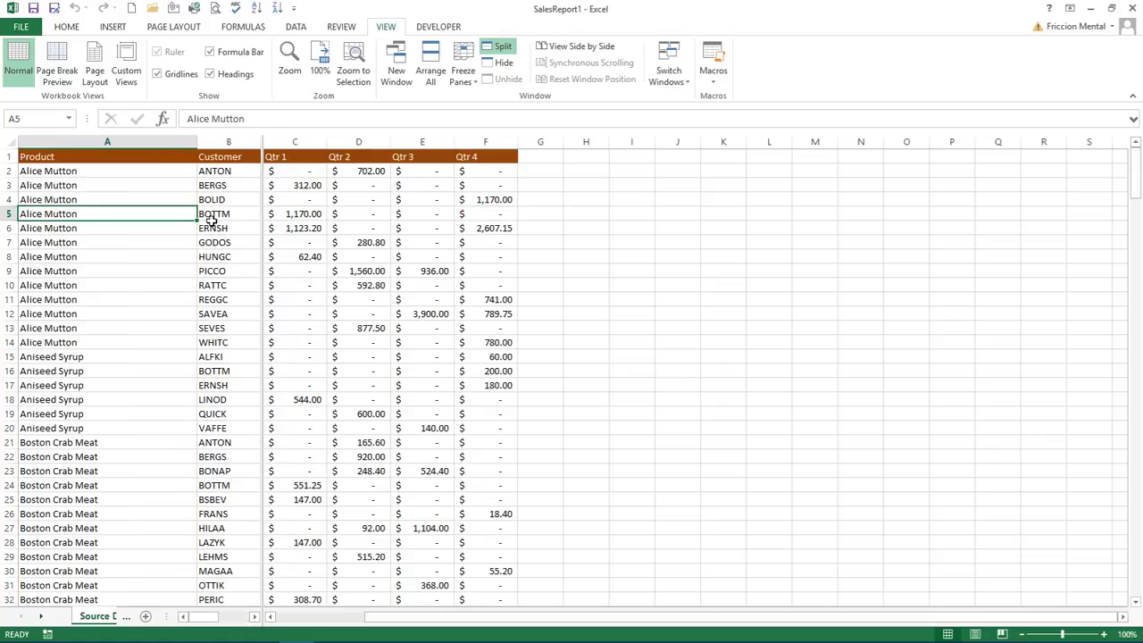
key(Right)
key(Right)
key(Right)
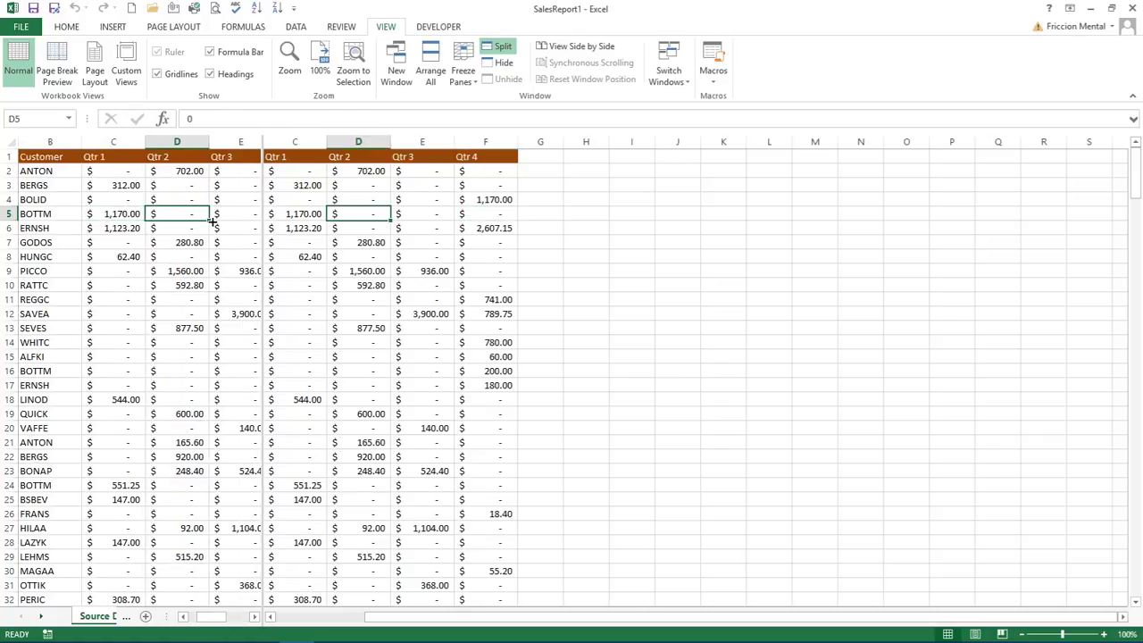
key(Left)
key(Left)
key(Left)
key(Right)
key(Right)
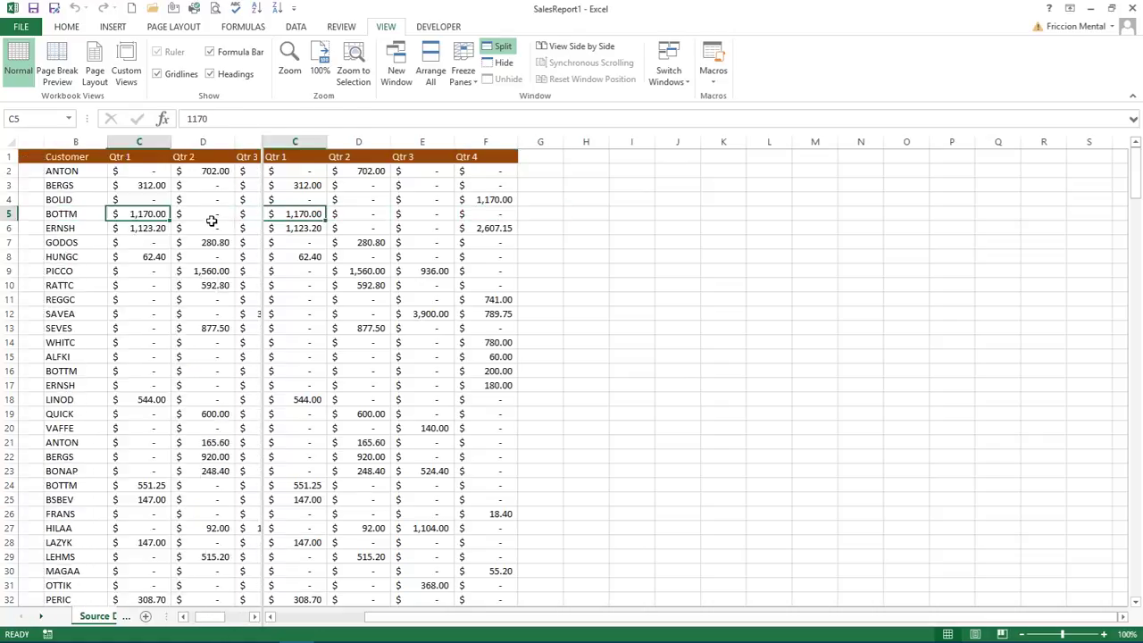
key(Home)
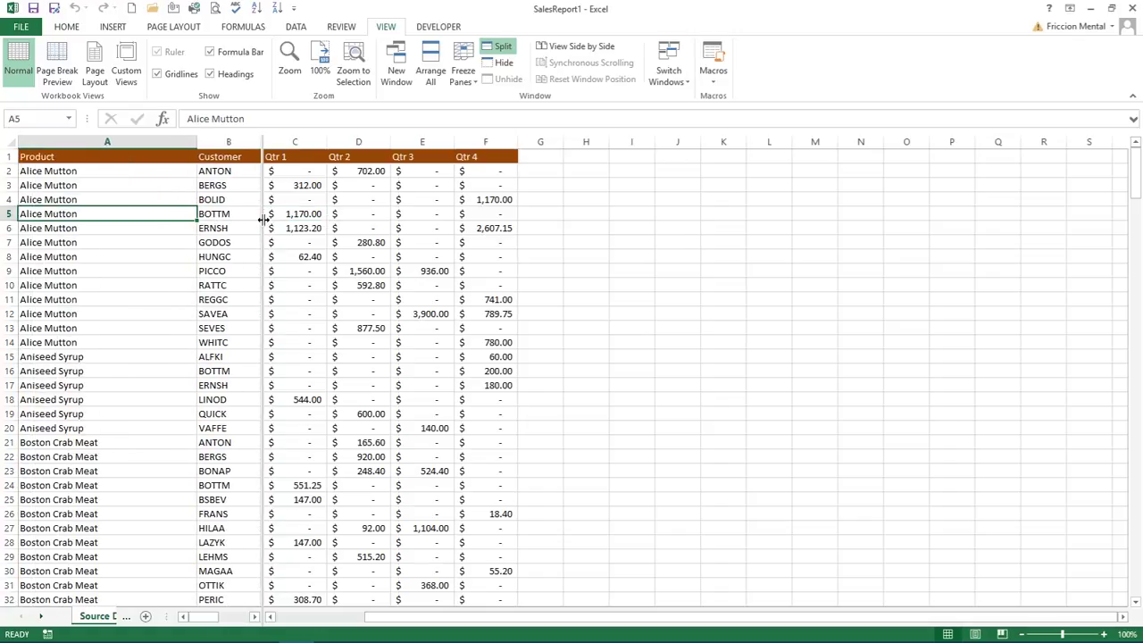
drag(262, 221, 327, 222)
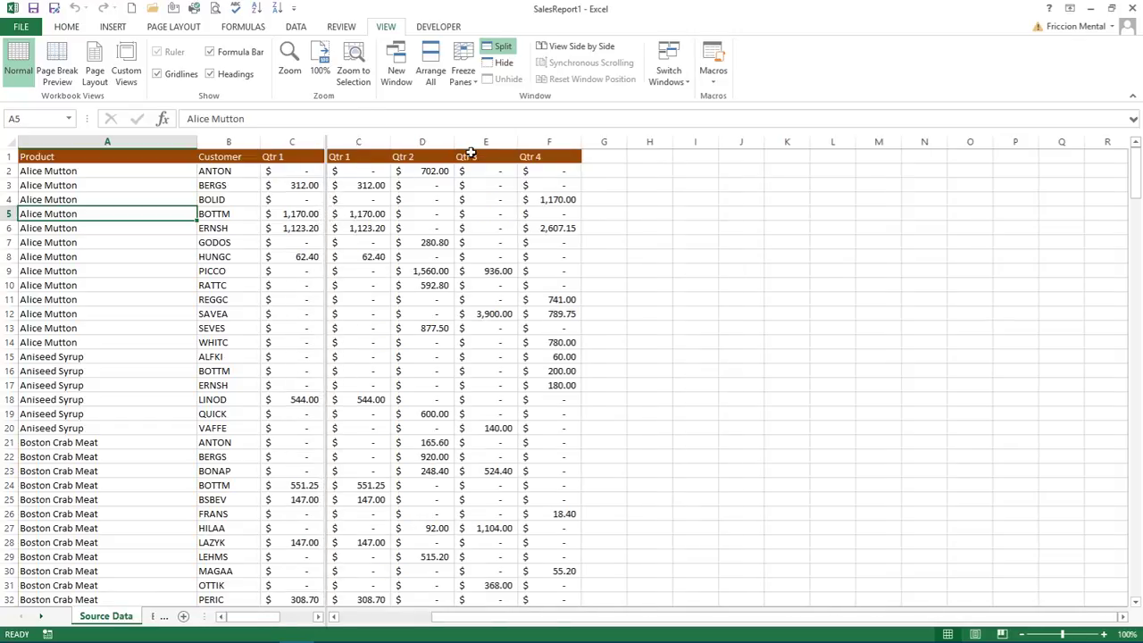
click(505, 46)
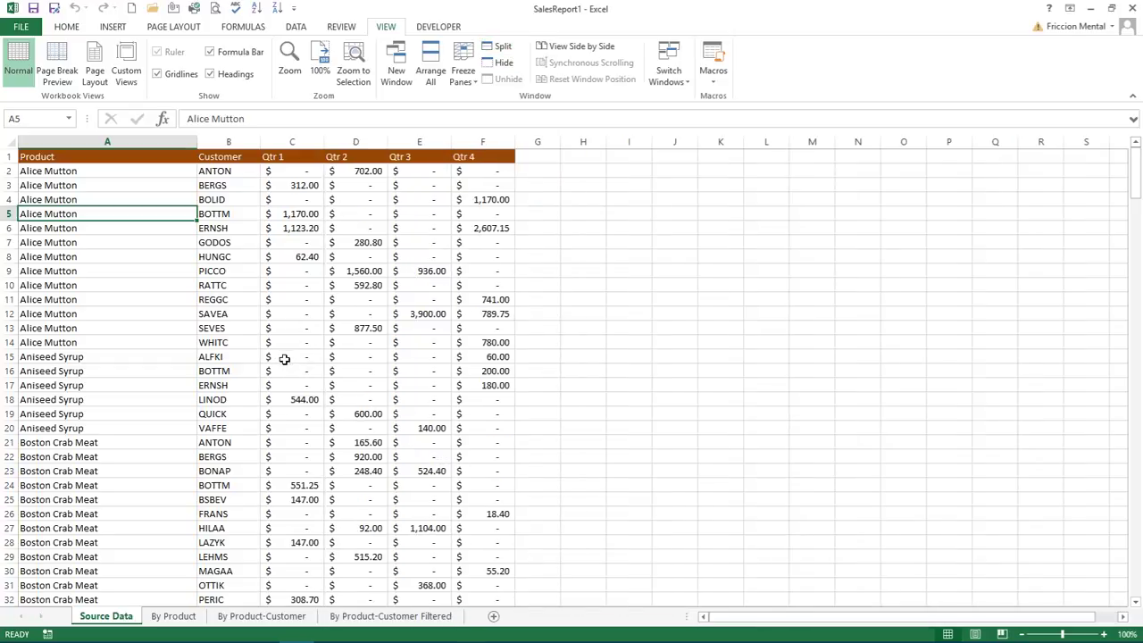
Select cell C15 as the split point
click(282, 360)
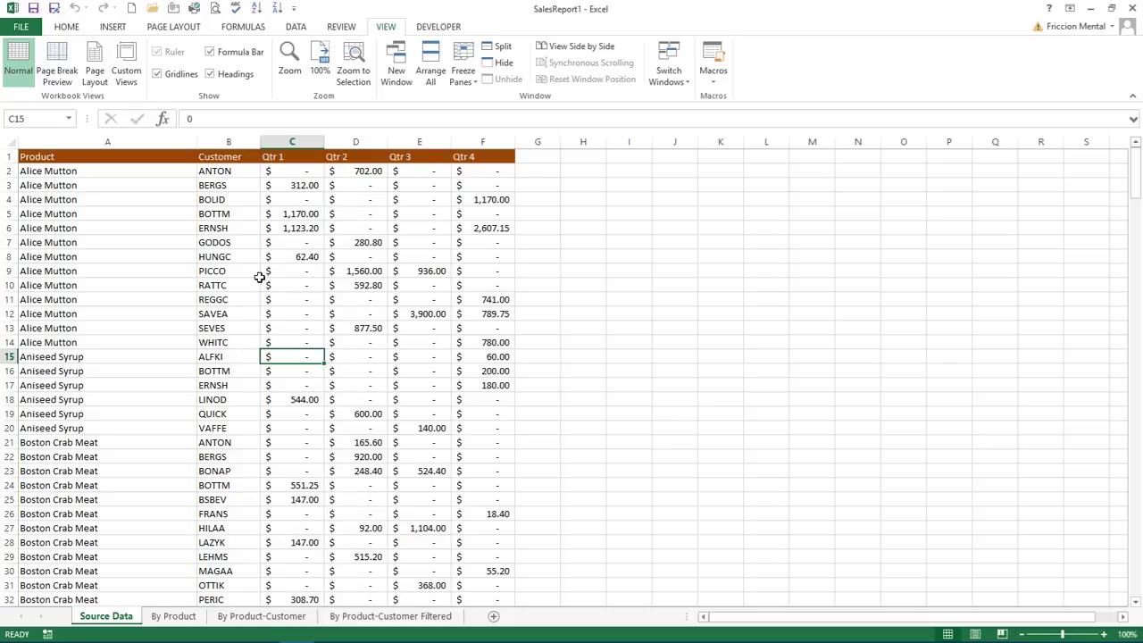
Split the sheet into four panes at C15, then scroll the top pane and select REGGC in B11
click(500, 49)
scroll(244, 437, down, 4)
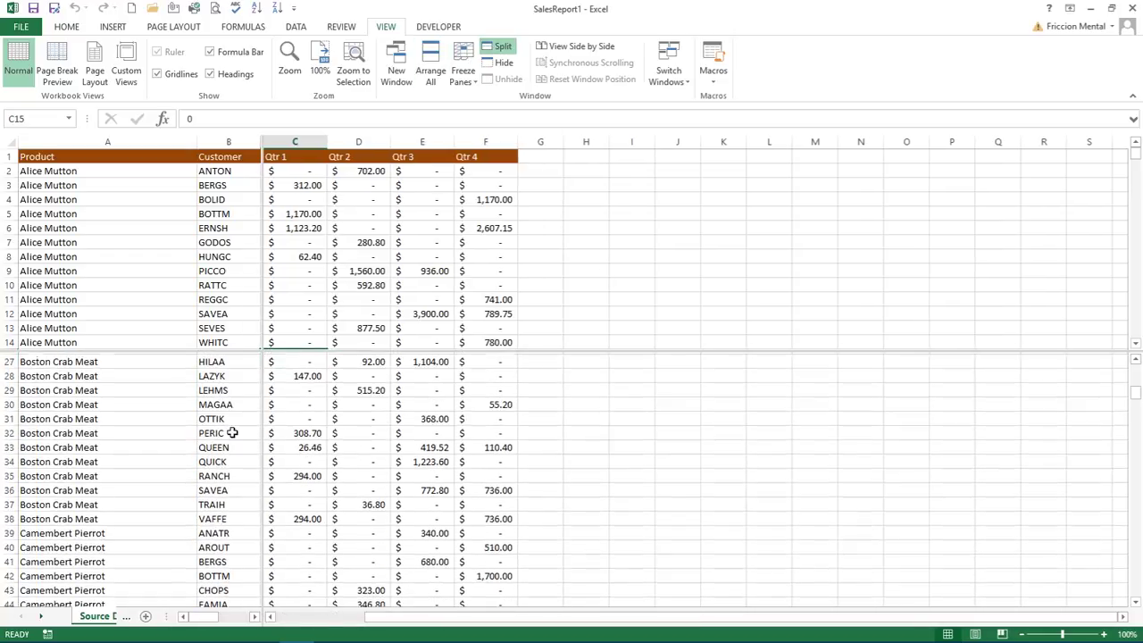
scroll(232, 434, down, 2)
click(219, 300)
scroll(218, 300, down, 3)
scroll(220, 301, down, 2)
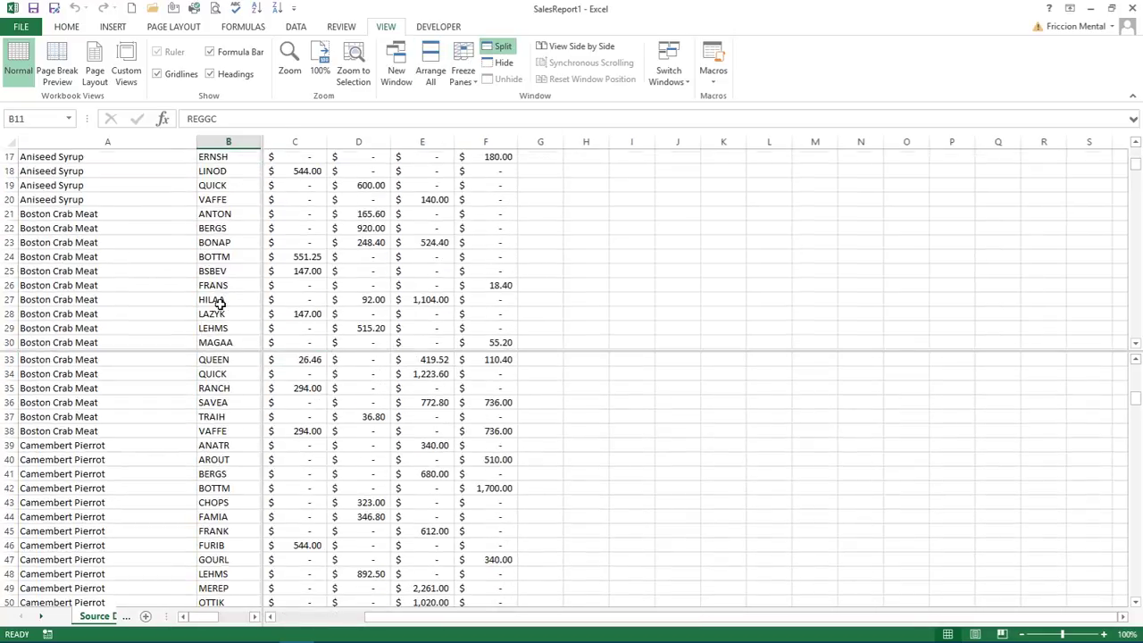
scroll(219, 301, up, 4)
scroll(220, 302, up, 1)
scroll(219, 302, down, 1)
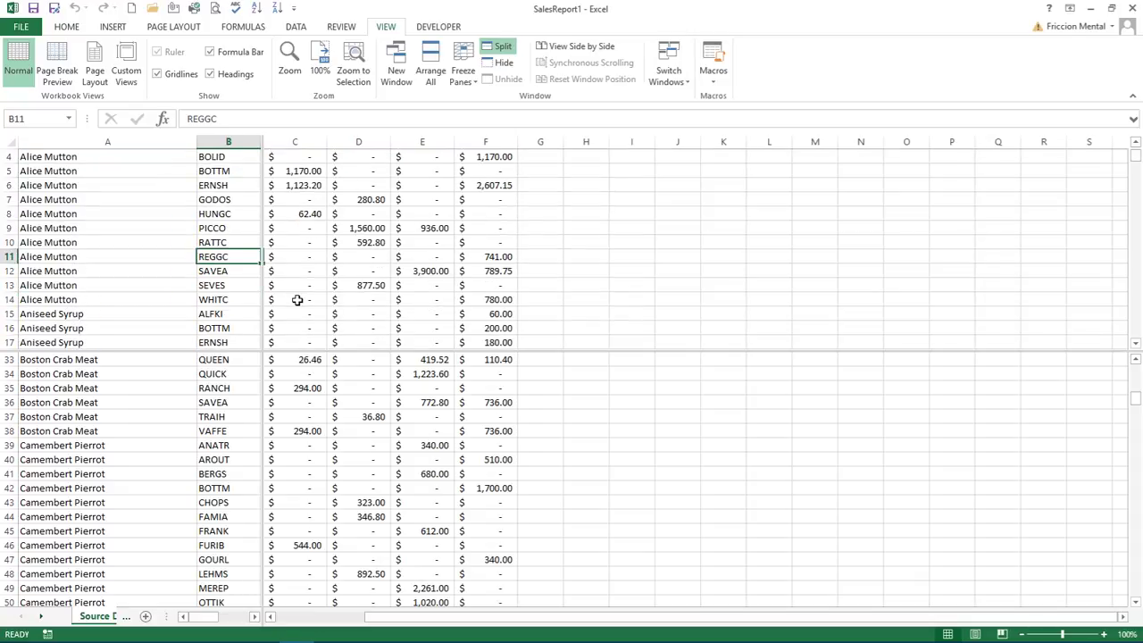
Scroll right, then arrow down column A past Aniseed Syrup and Boston Crab Meat to ANTON in B21
scroll(297, 300, right, 1)
scroll(297, 300, right, 1)
scroll(297, 300, right, 1)
scroll(298, 300, right, 1)
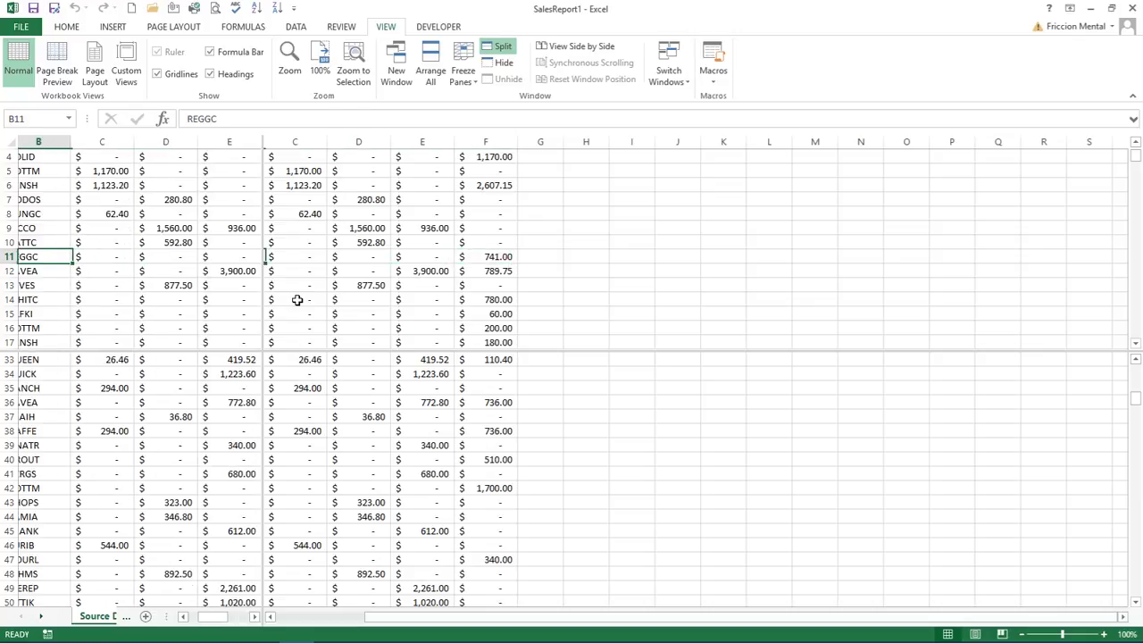
key(Left)
key(Down)
key(Down)
key(Down)
key(Down)
key(Down)
key(Down)
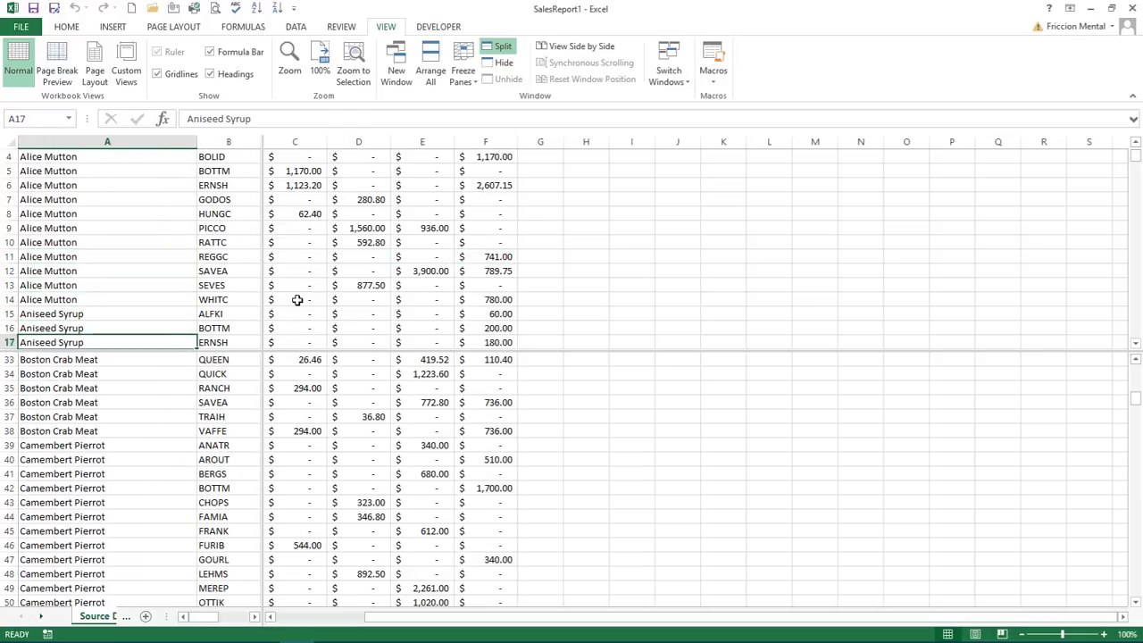
key(Down)
key(Down)
key(Down)
key(Down)
key(Down)
key(Down)
key(Down)
key(Down)
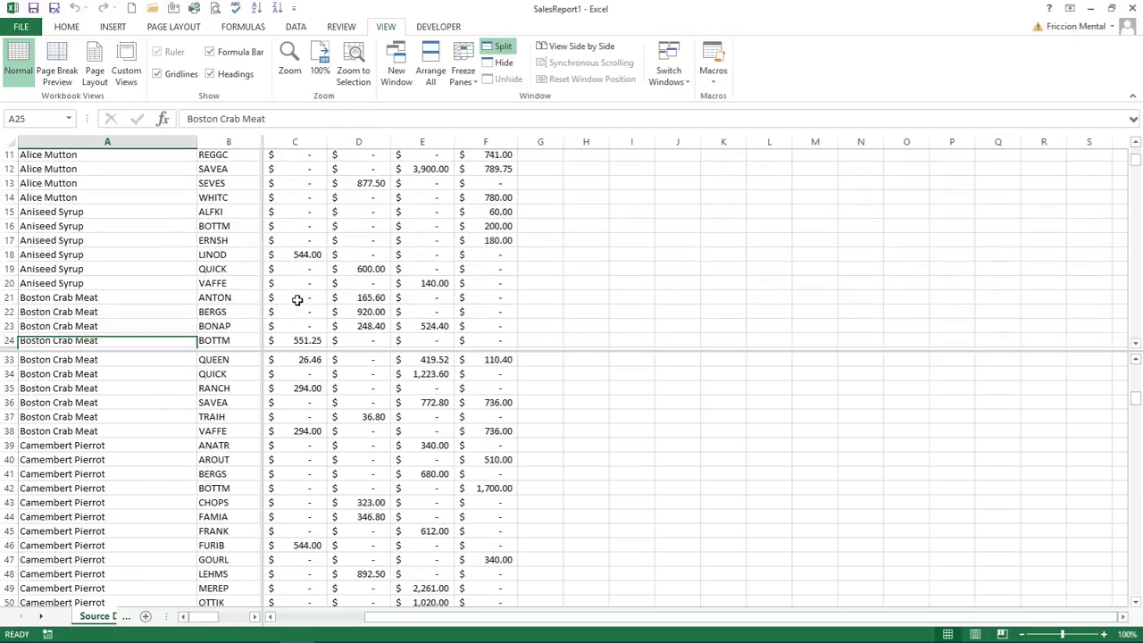
key(Down)
key(Down)
key(Right)
key(Up)
key(Up)
key(Up)
key(Up)
key(Up)
key(Up)
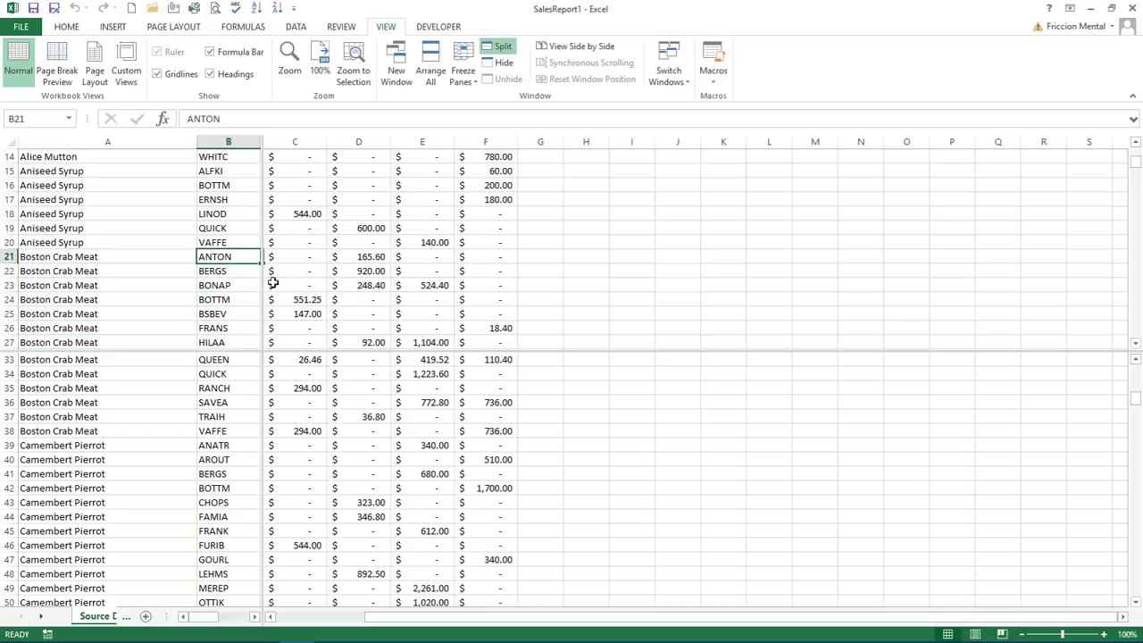
Select Camembert Pierrot in A39 and scroll the bottom pane on its own
click(192, 444)
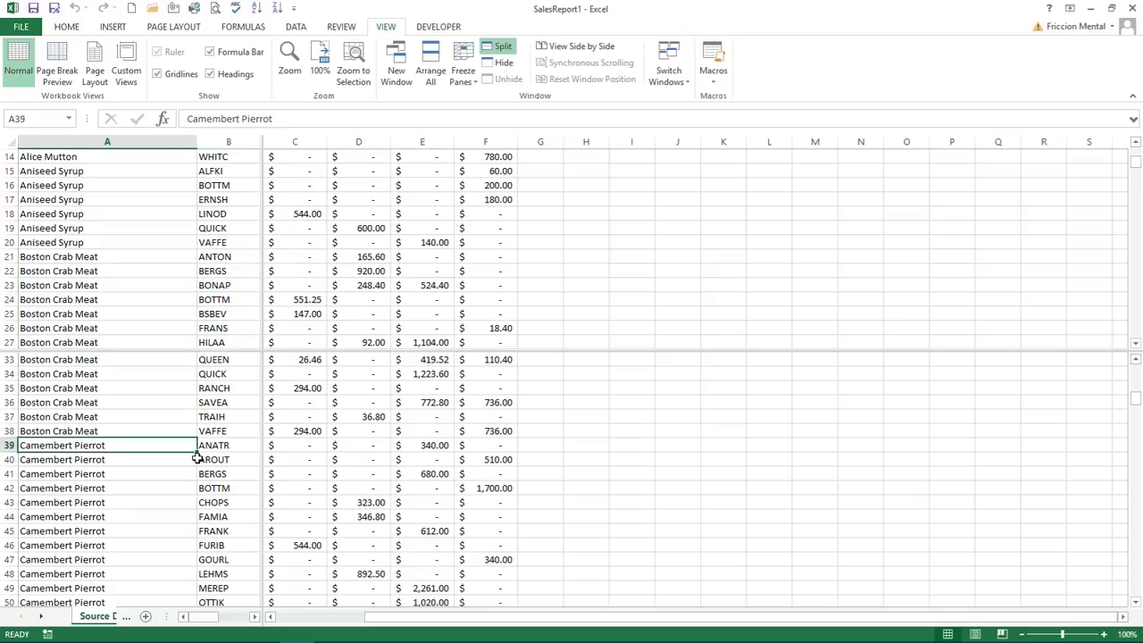
scroll(197, 458, down, 2)
scroll(169, 455, up, 1)
scroll(169, 455, up, 3)
scroll(212, 459, down, 5)
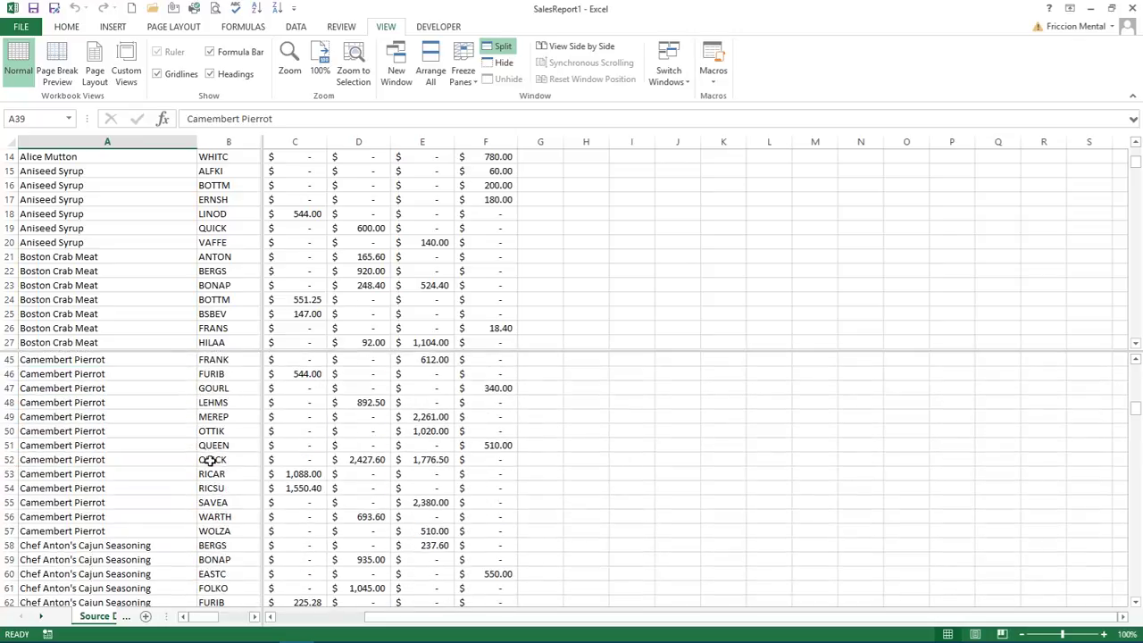
Select BERGS in B22 and move along row 22 to column F and back to A22
click(243, 269)
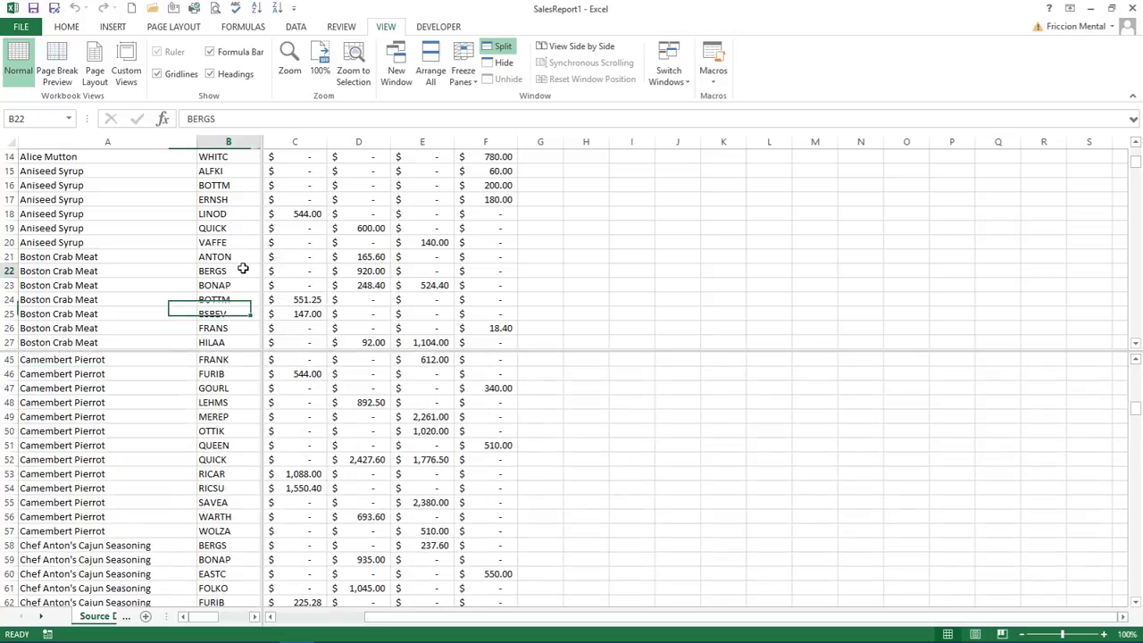
key(Right)
key(Right)
key(Right)
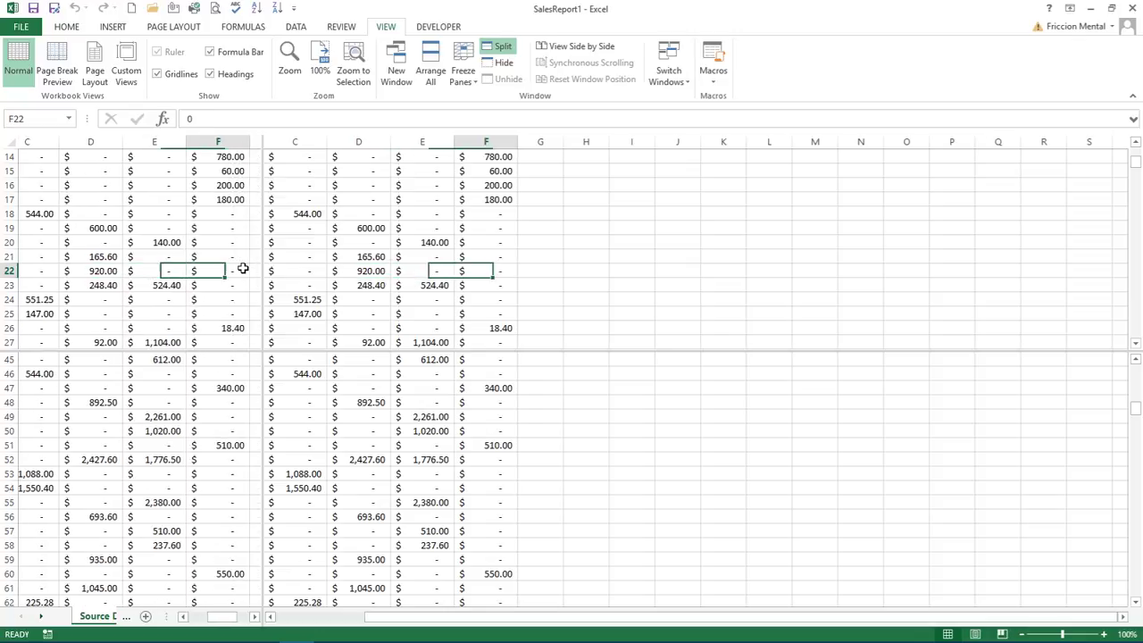
key(Right)
key(Left)
key(Left)
key(Left)
key(Left)
key(Left)
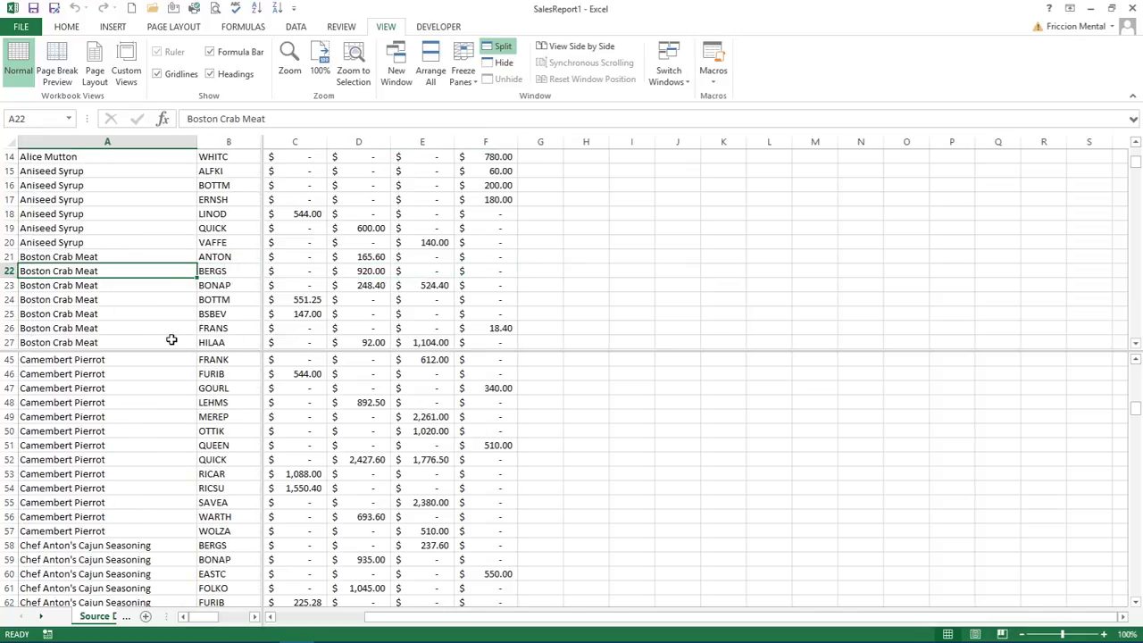
key(Right)
key(Right)
key(Right)
key(Right)
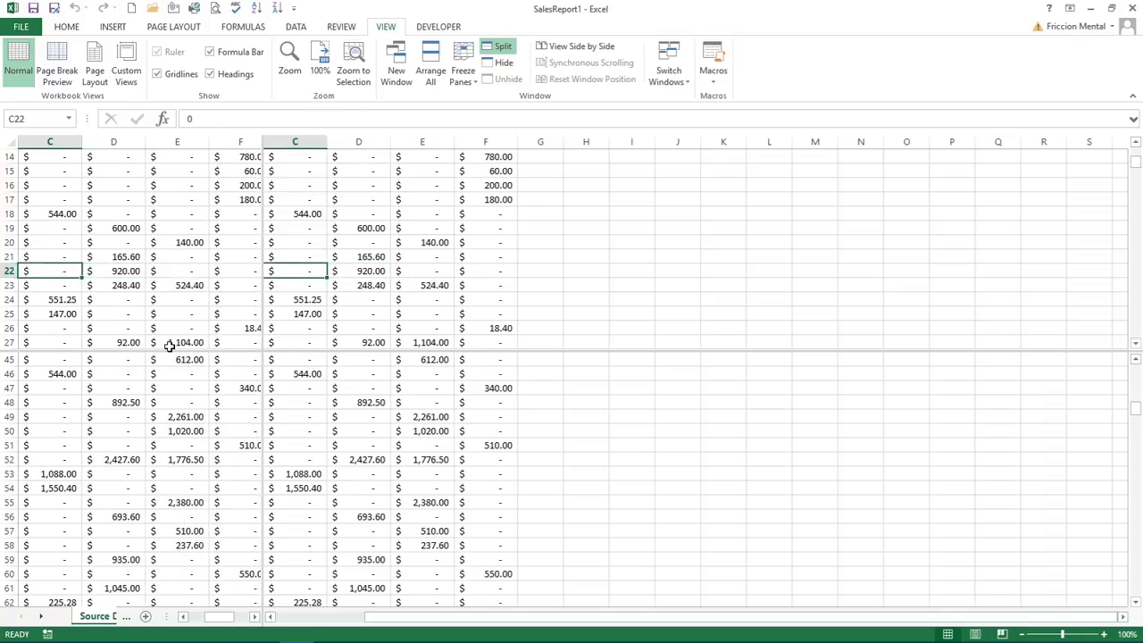
key(Left)
key(Left)
key(Left)
From E24, move along row 24 toward column L, then Home back to A24 so the right pane shows column A
click(399, 301)
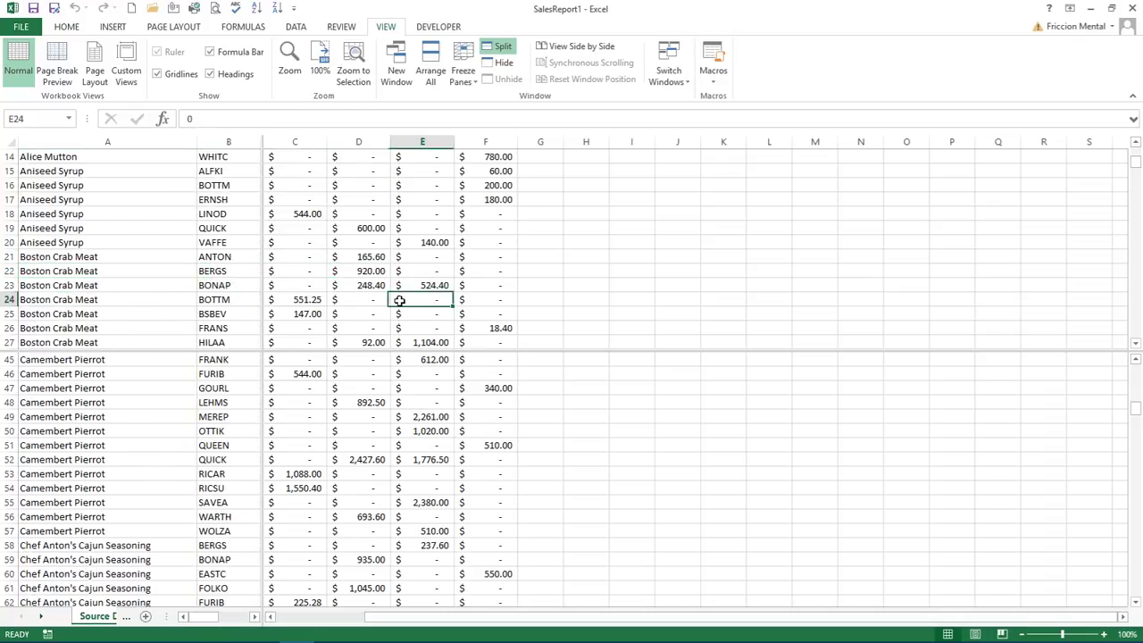
key(Right)
key(Right)
key(Right)
key(Left)
key(Left)
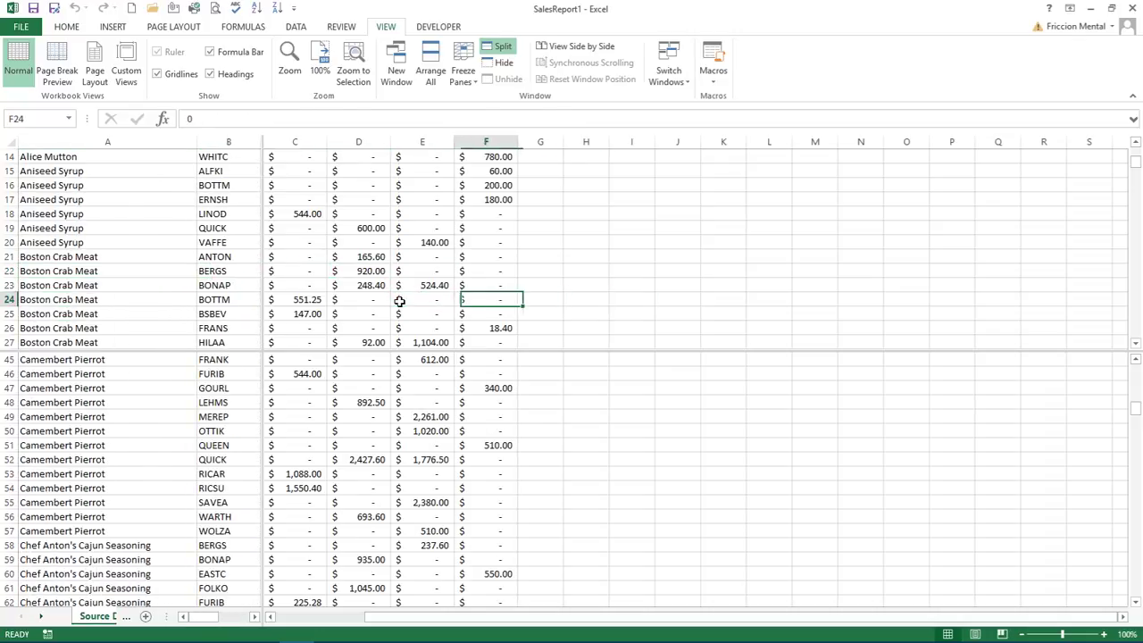
key(Left)
key(Left)
key(Left)
key(Left)
key(Left)
key(Right)
key(Right)
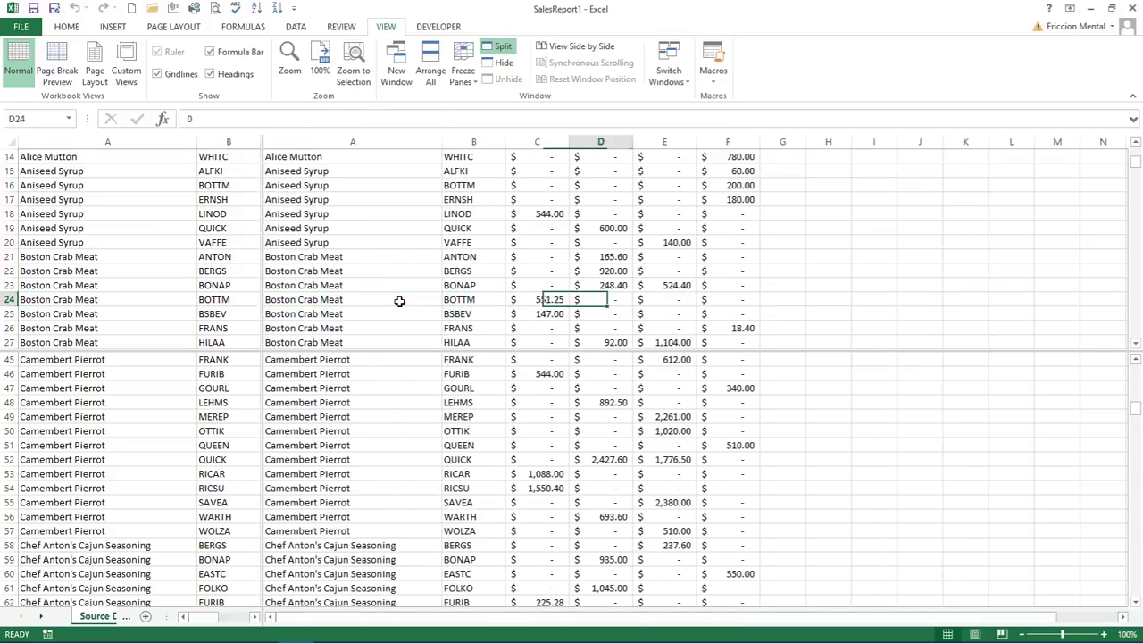
key(Right)
key(Right)
key(Right)
key(Right)
key(Right)
key(Right)
key(Right)
key(Right)
key(Right)
key(Right)
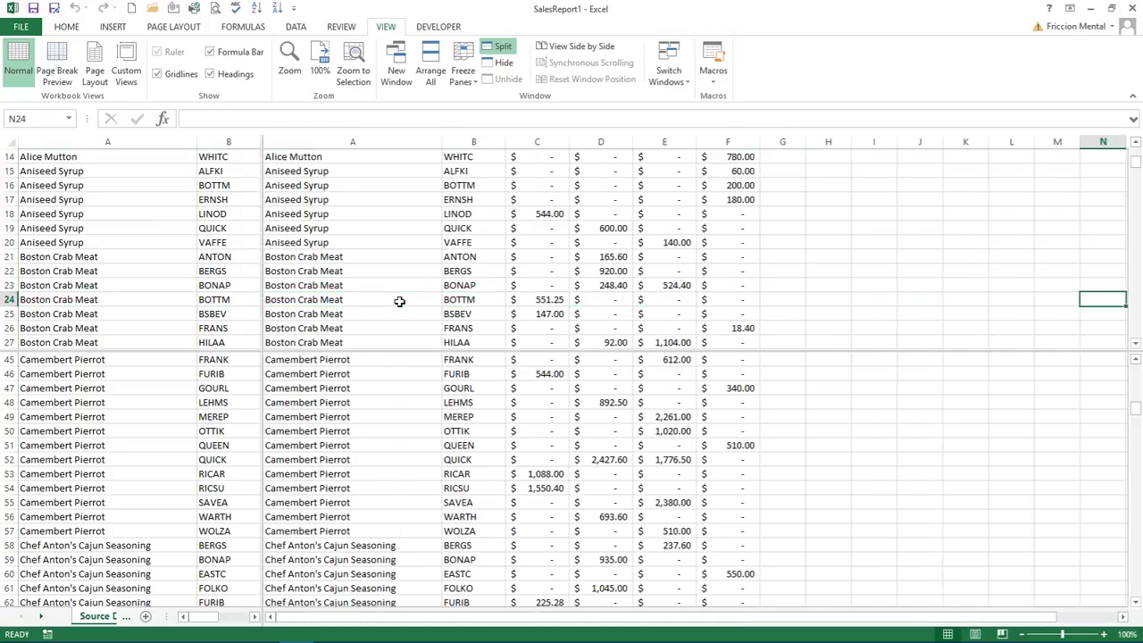
key(Right)
key(Right)
key(Right)
key(Left)
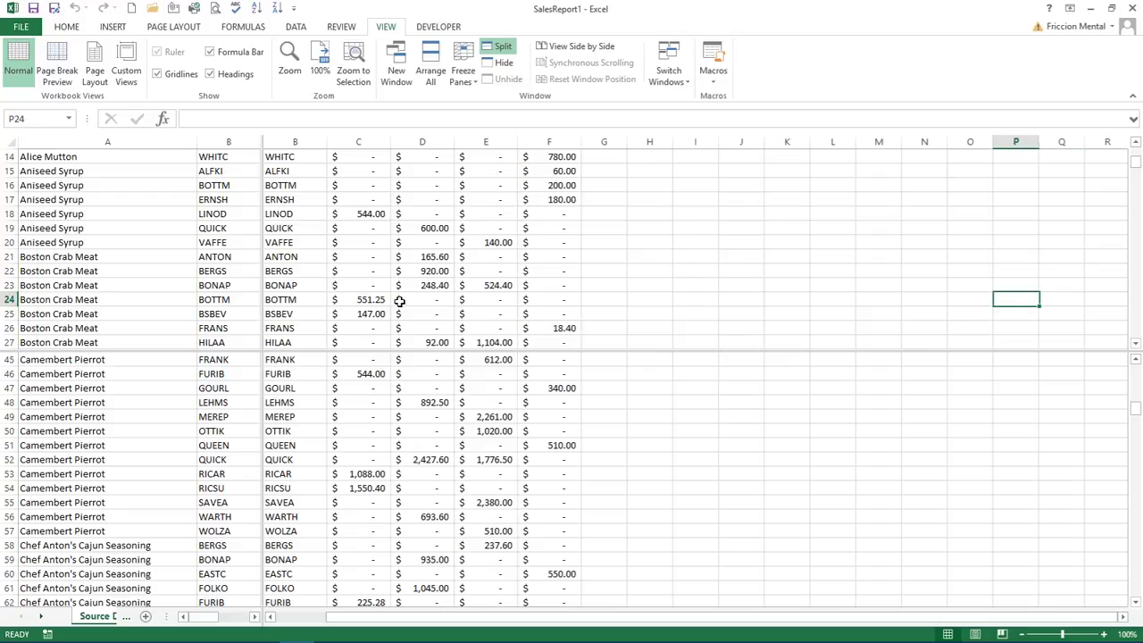
key(Left)
key(Left)
key(Left)
key(Home)
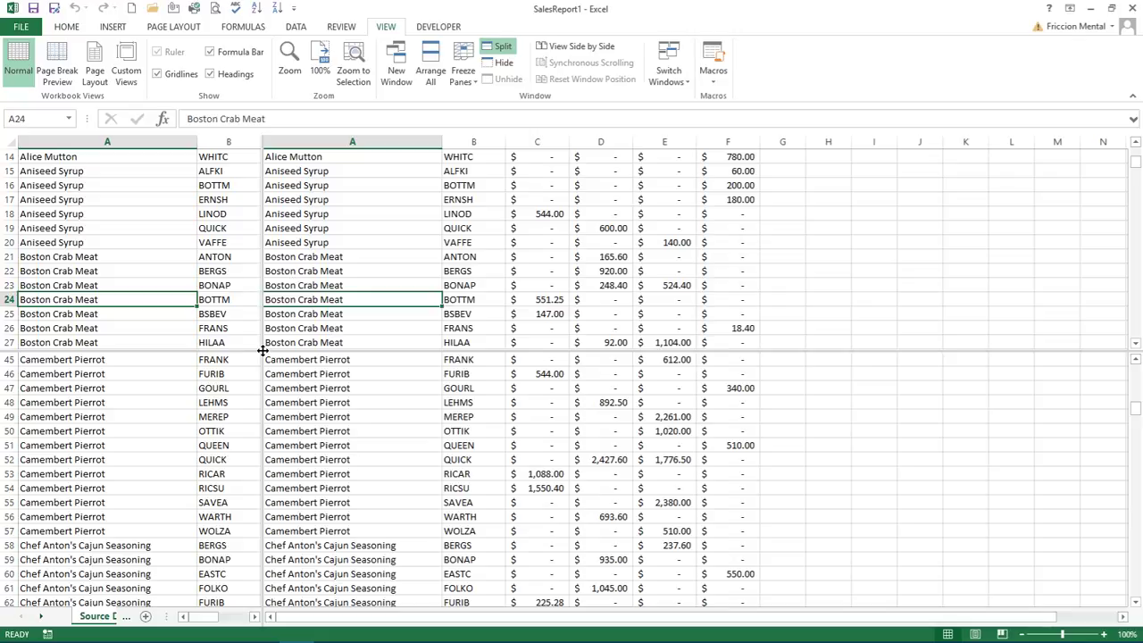
Move the split intersection to after column G and row 31, then scroll the right panes sideways
drag(262, 350, 534, 373)
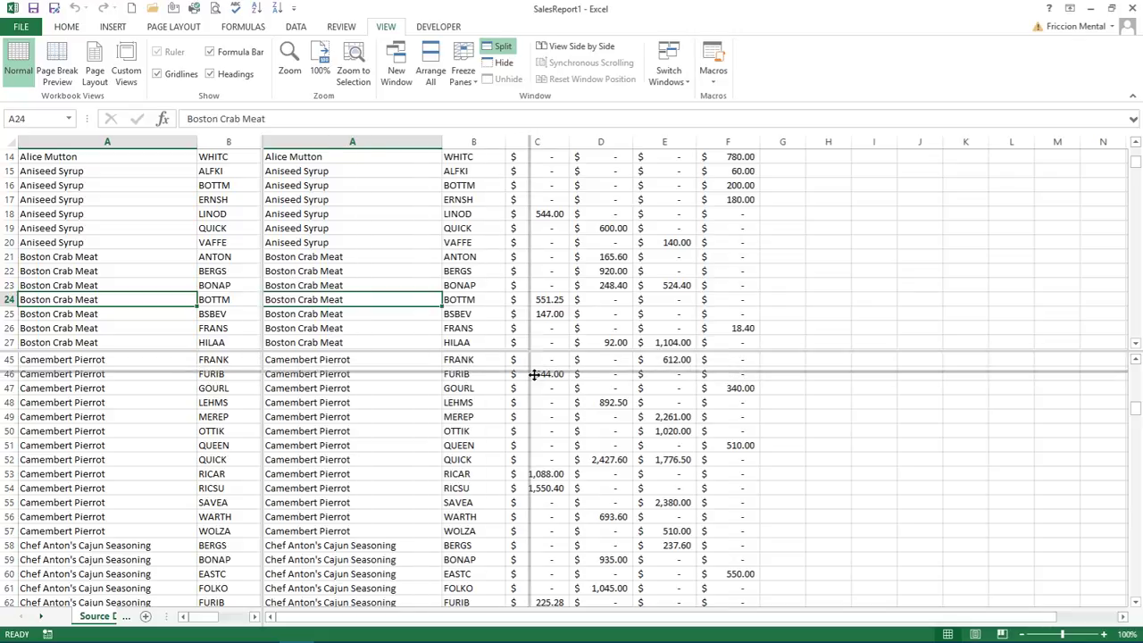
drag(534, 373, 562, 407)
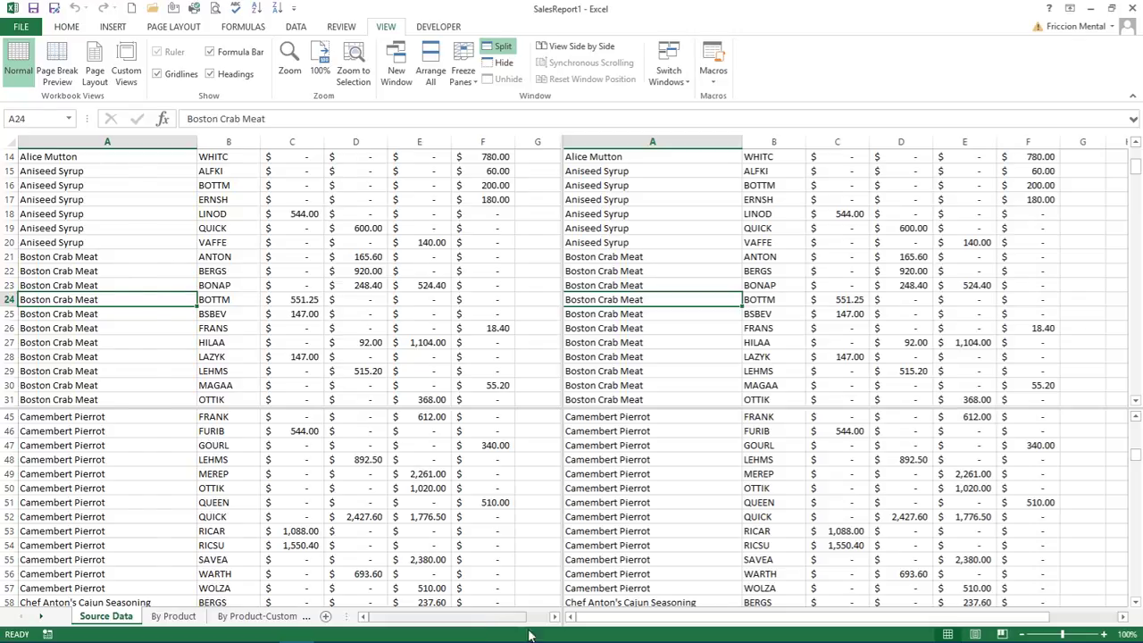
scroll(536, 616, right, 1)
scroll(447, 614, left, 1)
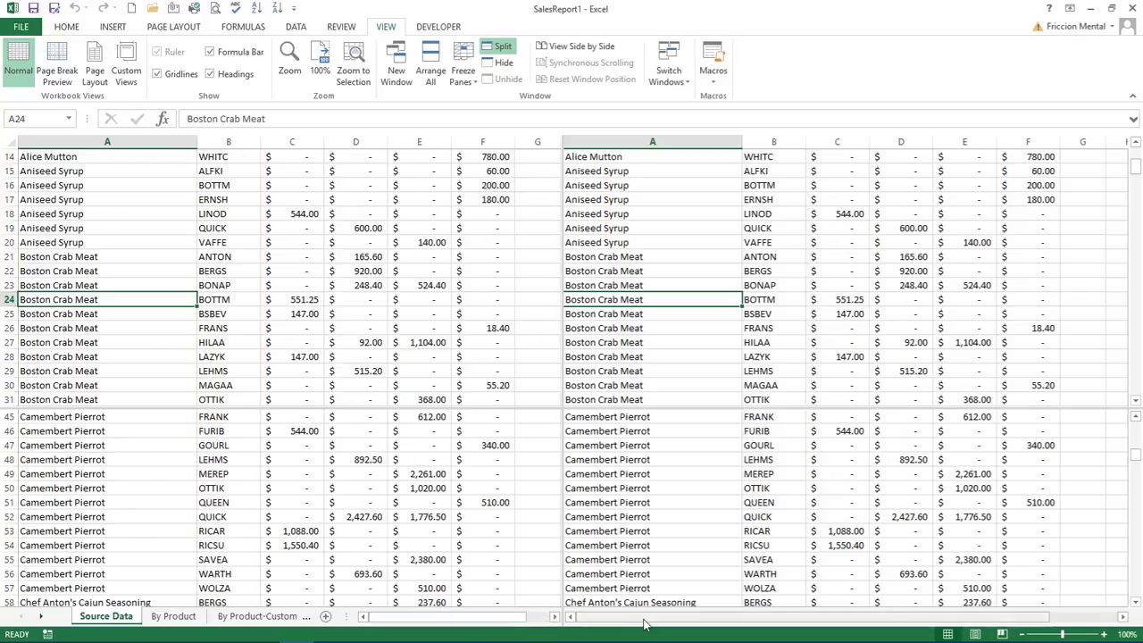
scroll(648, 620, right, 1)
scroll(648, 621, left, 1)
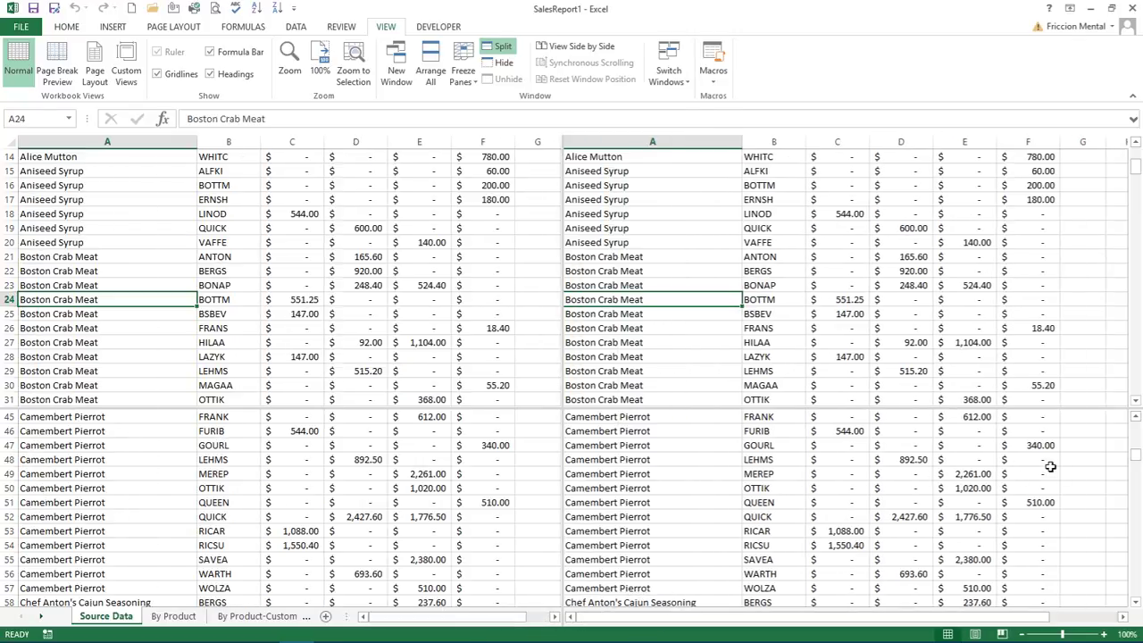
Scroll the bottom panes to row 70 in the Filo Mix rows and the top panes to row 37
drag(1138, 463, 1137, 471)
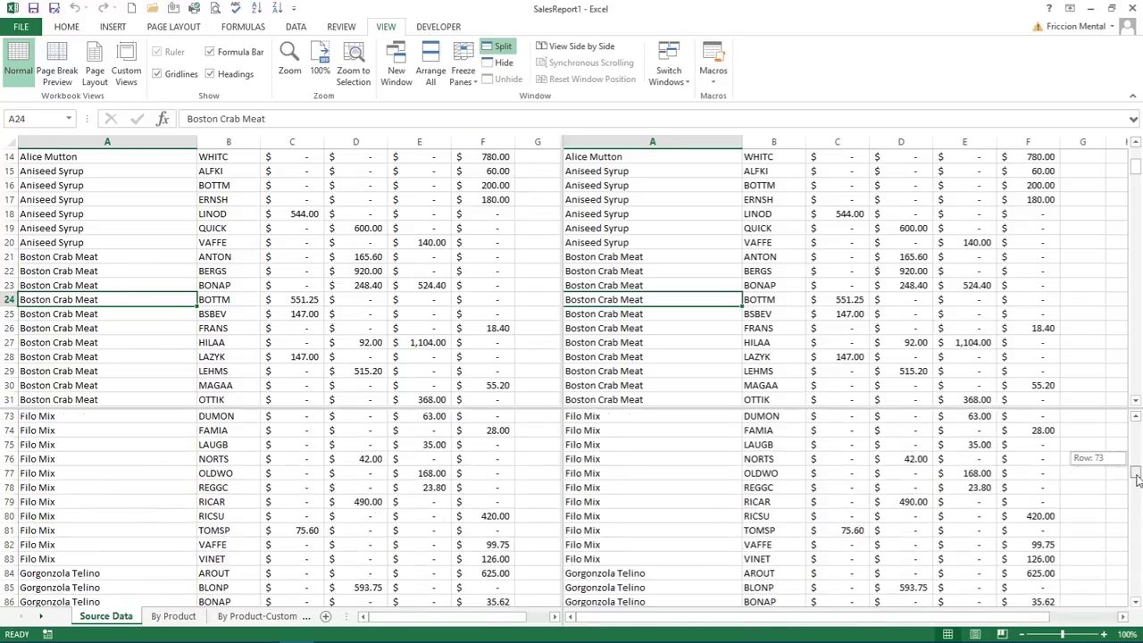
drag(1136, 186, 1137, 189)
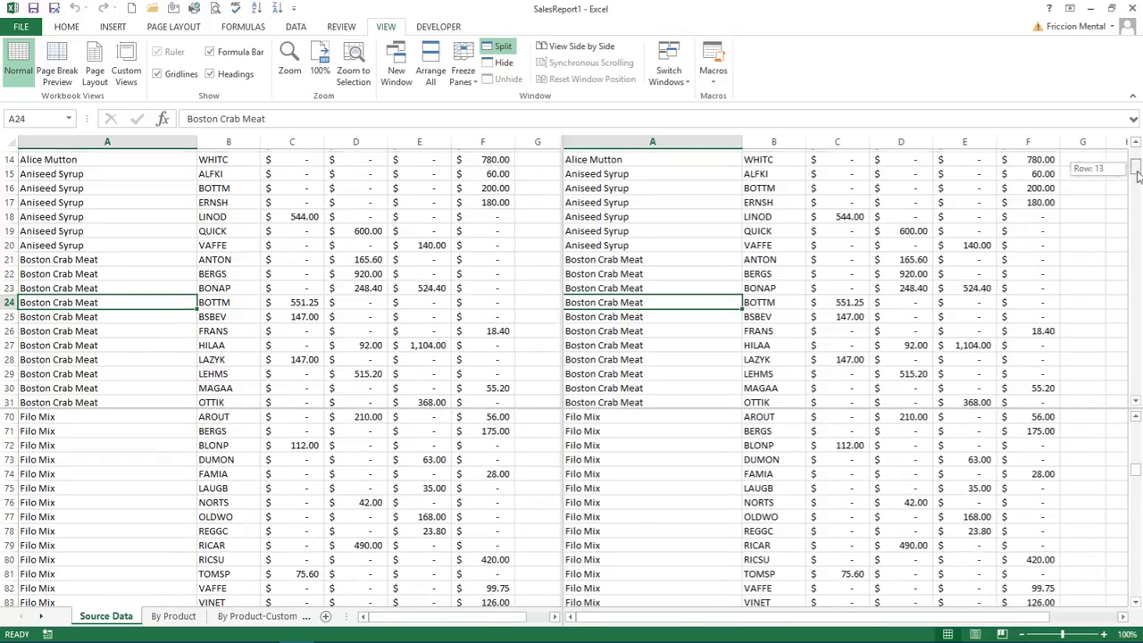